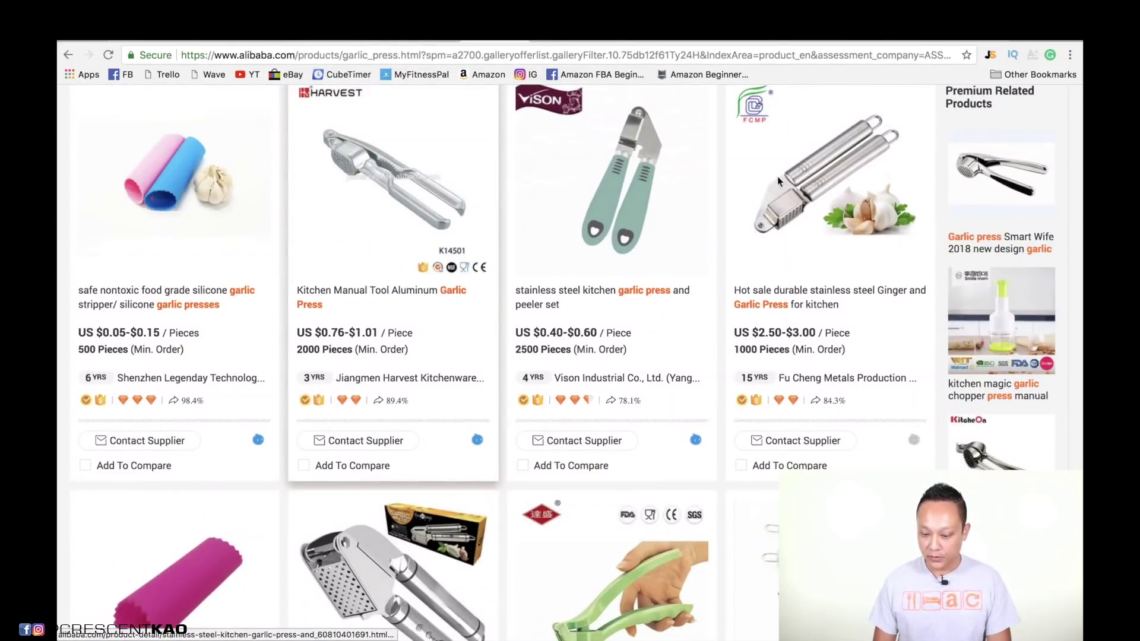
# Step: Compare prices, minimum orders and supplier ratings of the garlic press listings in the Alibaba search results
pyautogui.scroll(-1, 426, 387)
pyautogui.scroll(1, 426, 387)
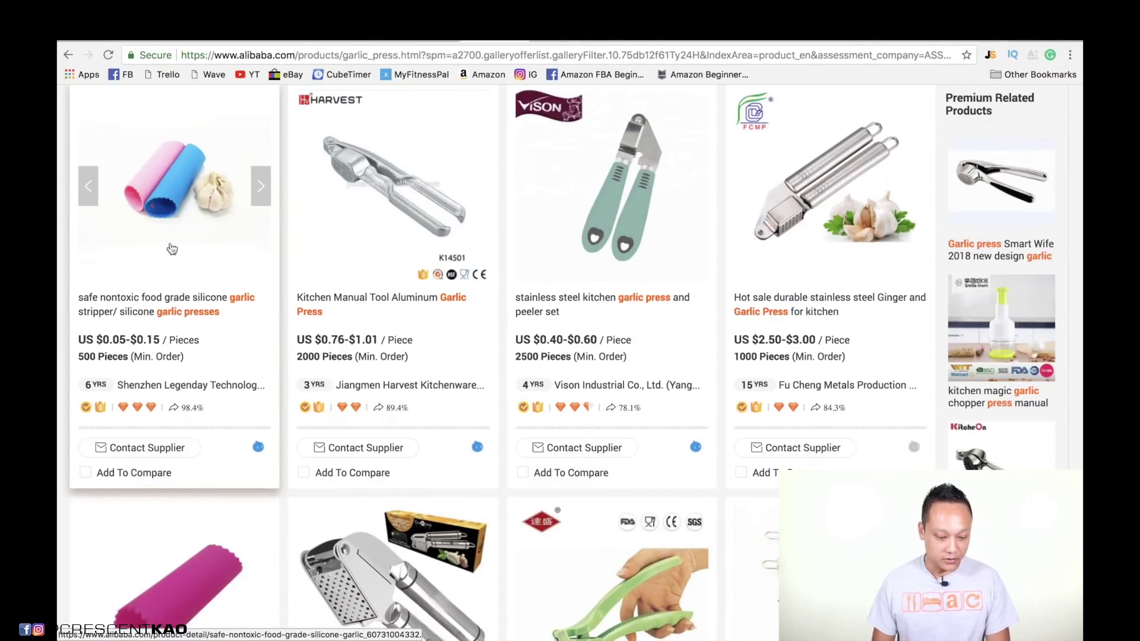
pyautogui.scroll(-1, 198, 273)
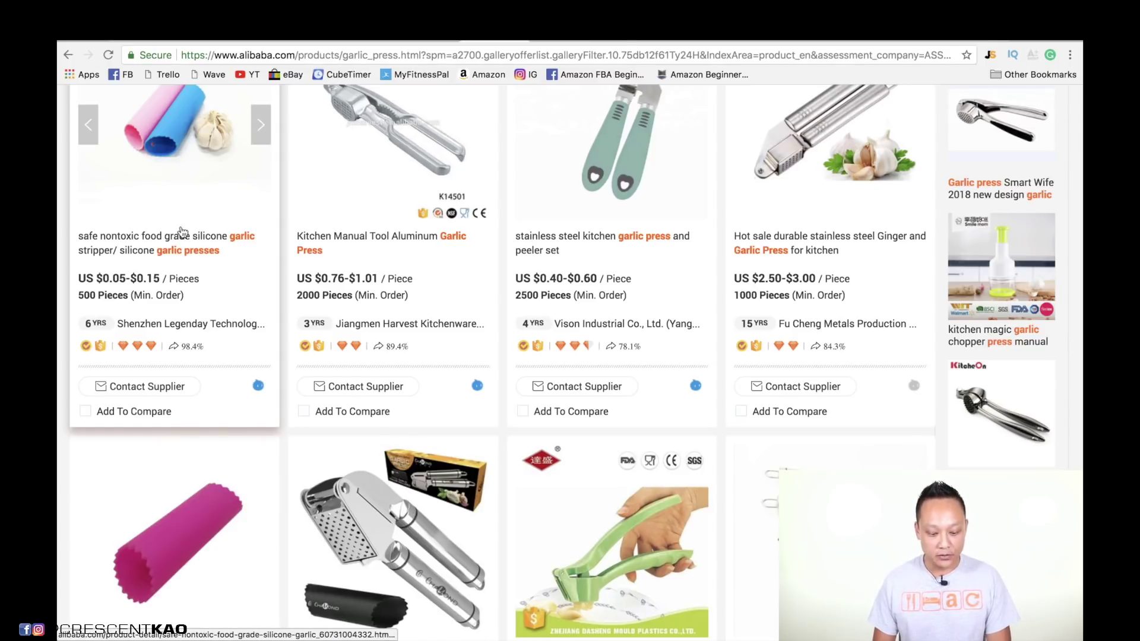
pyautogui.scroll(-1, 828, 295)
pyautogui.scroll(-6, 828, 295)
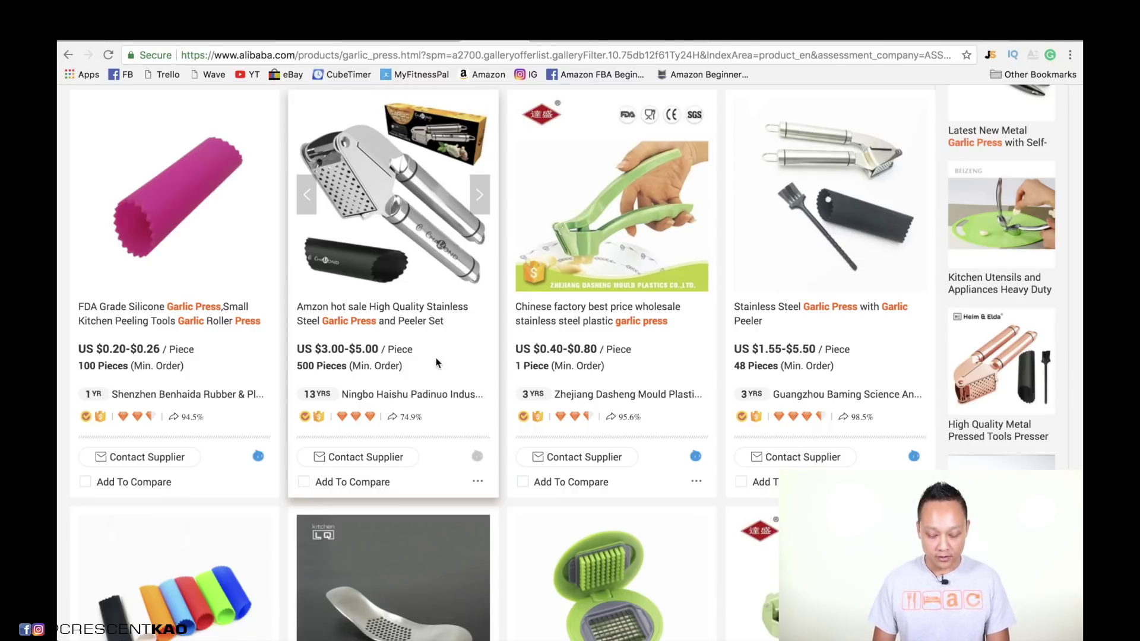
pyautogui.scroll(-2, 437, 363)
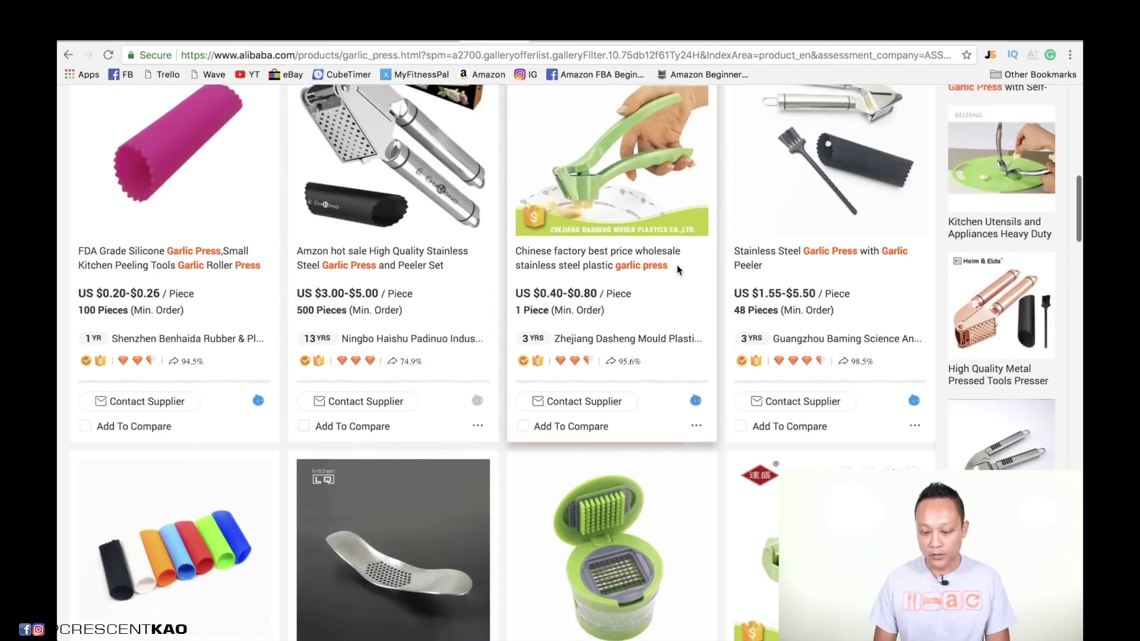
pyautogui.scroll(2, 719, 261)
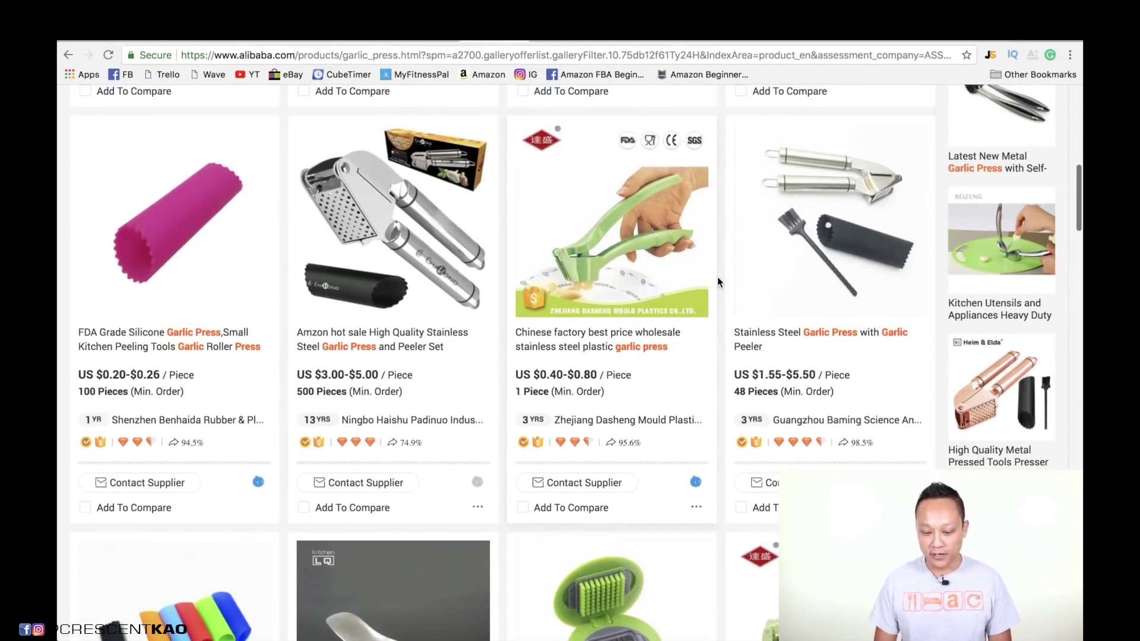
pyautogui.scroll(-1, 710, 388)
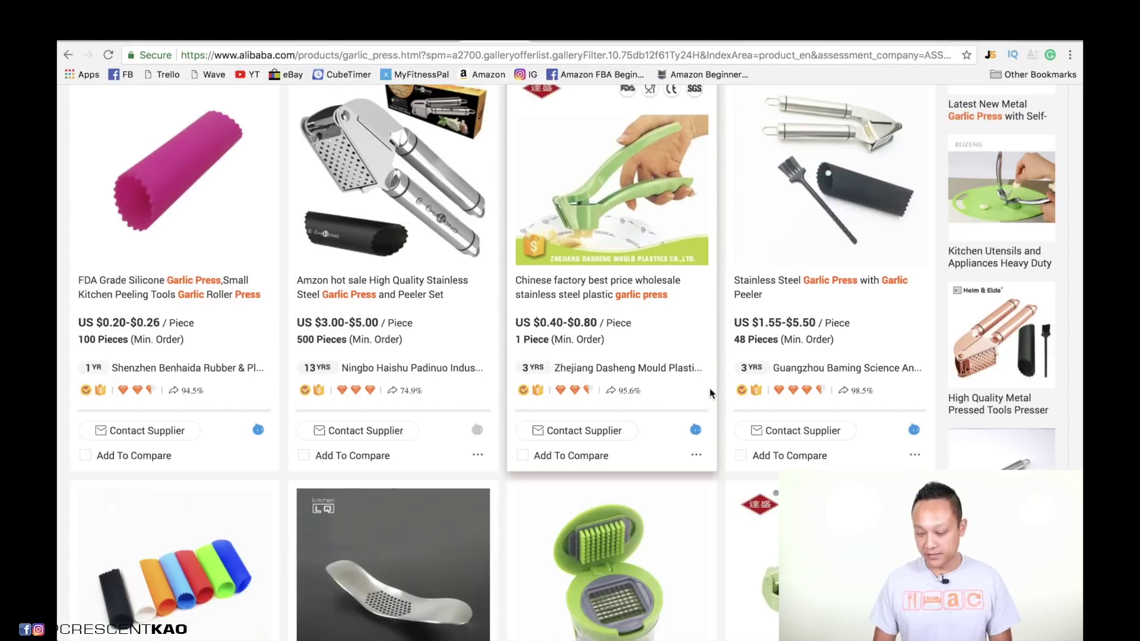
pyautogui.scroll(-1, 711, 389)
pyautogui.scroll(-2, 724, 317)
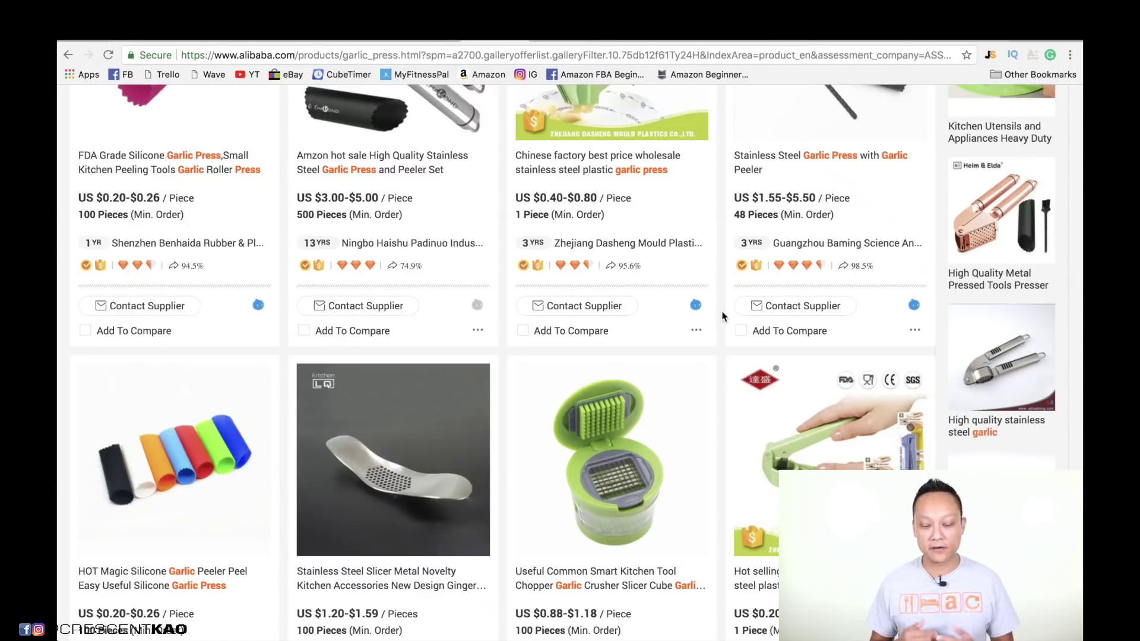
# Step: Examine further garlic press and peeler listings down to the row with the Silicone Tube Roller Stainless Steel Garlic Press and Peeler Set
pyautogui.scroll(-4, 724, 317)
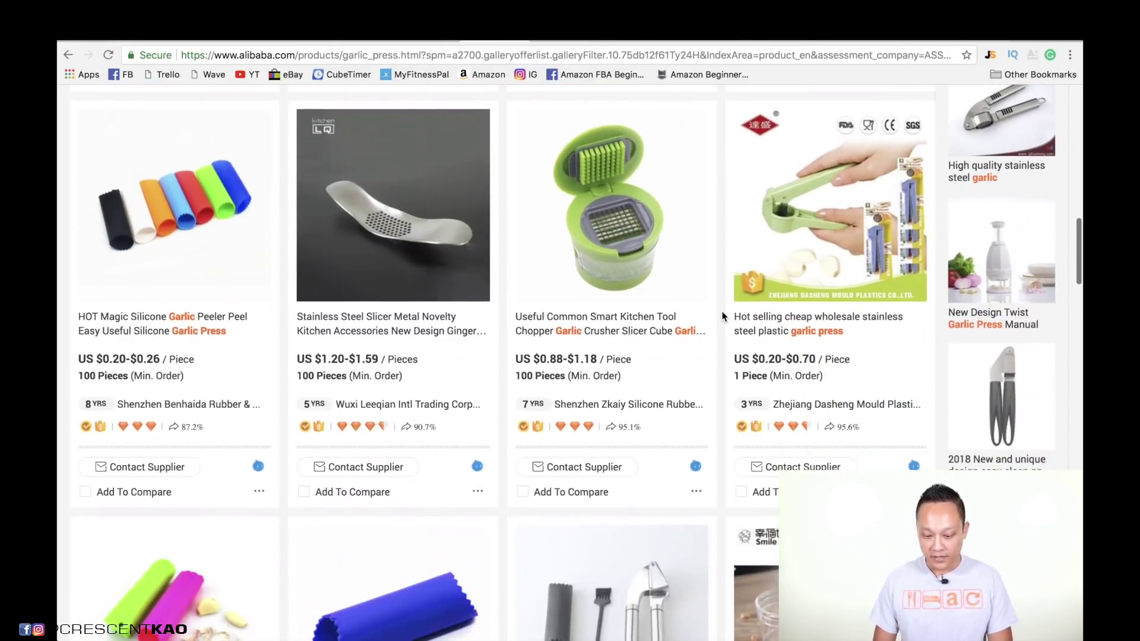
pyautogui.scroll(-1, 720, 392)
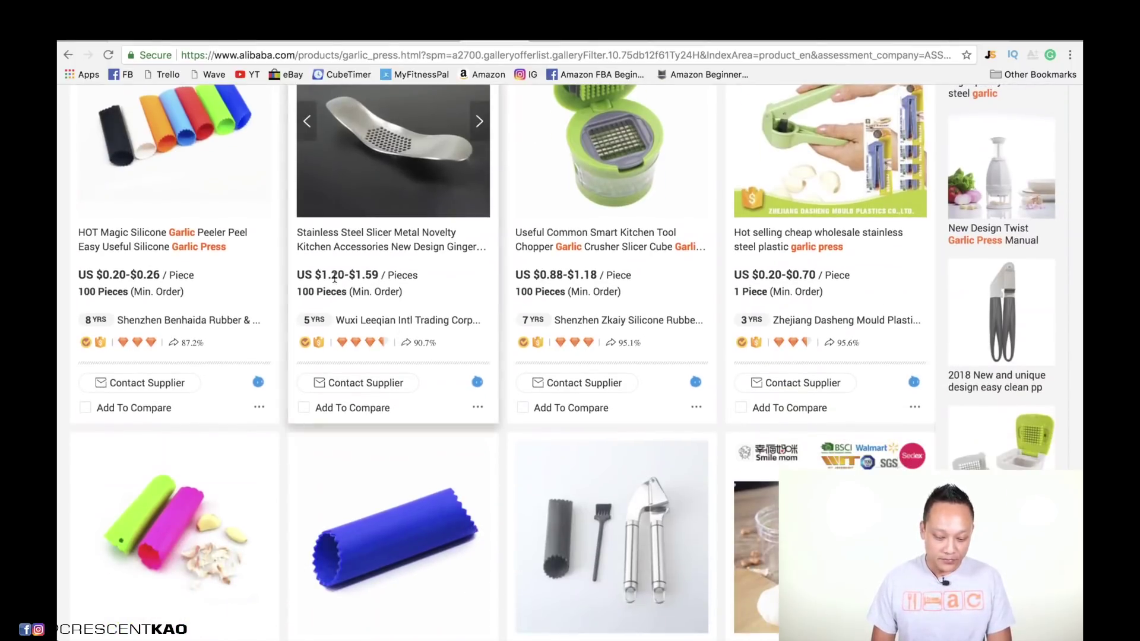
pyautogui.scroll(-2, 455, 294)
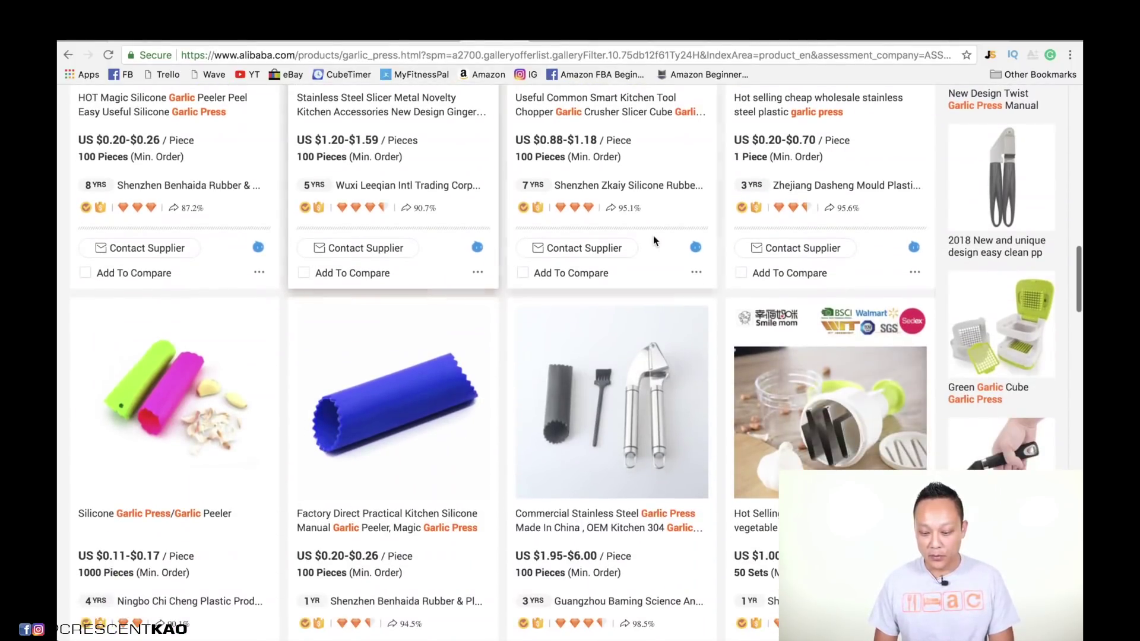
pyautogui.scroll(-3, 534, 357)
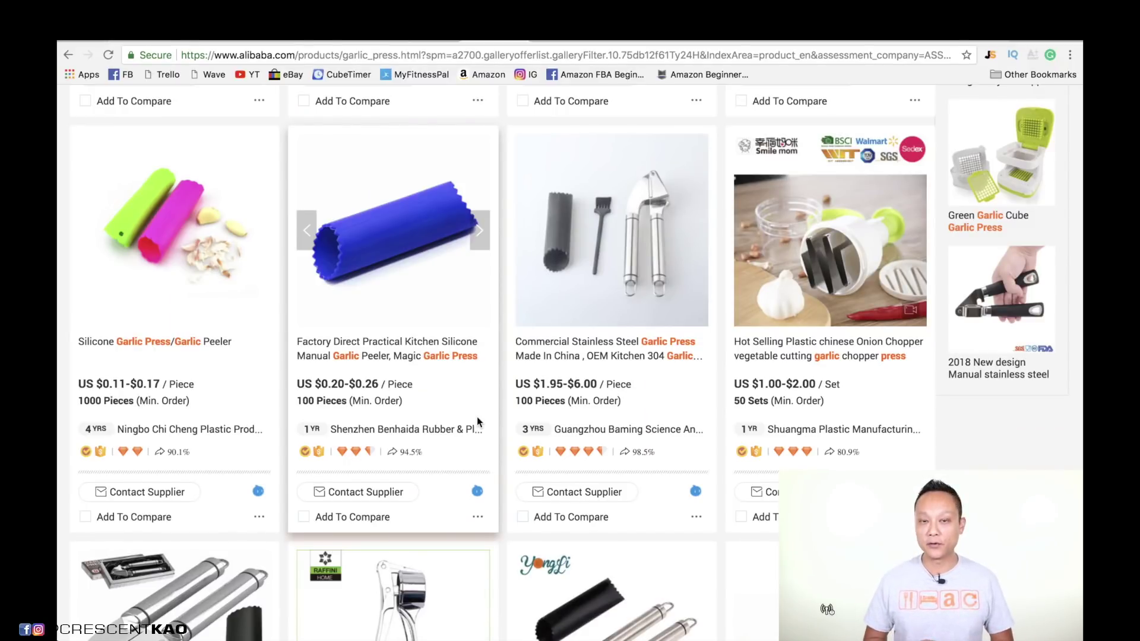
pyautogui.scroll(-1, 478, 422)
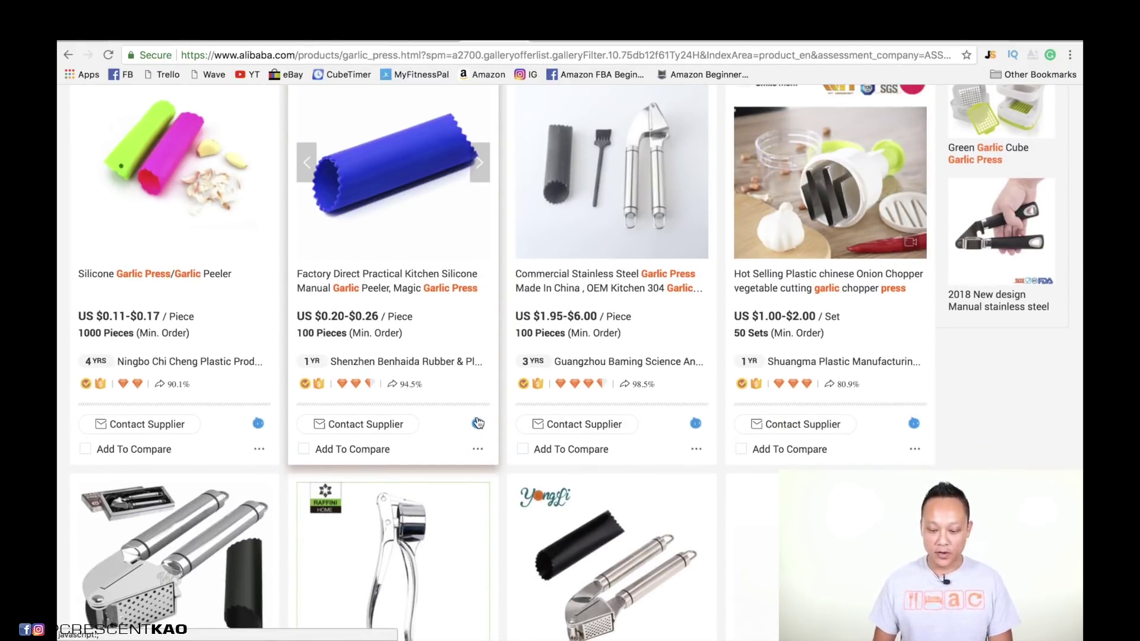
pyautogui.scroll(-6, 535, 428)
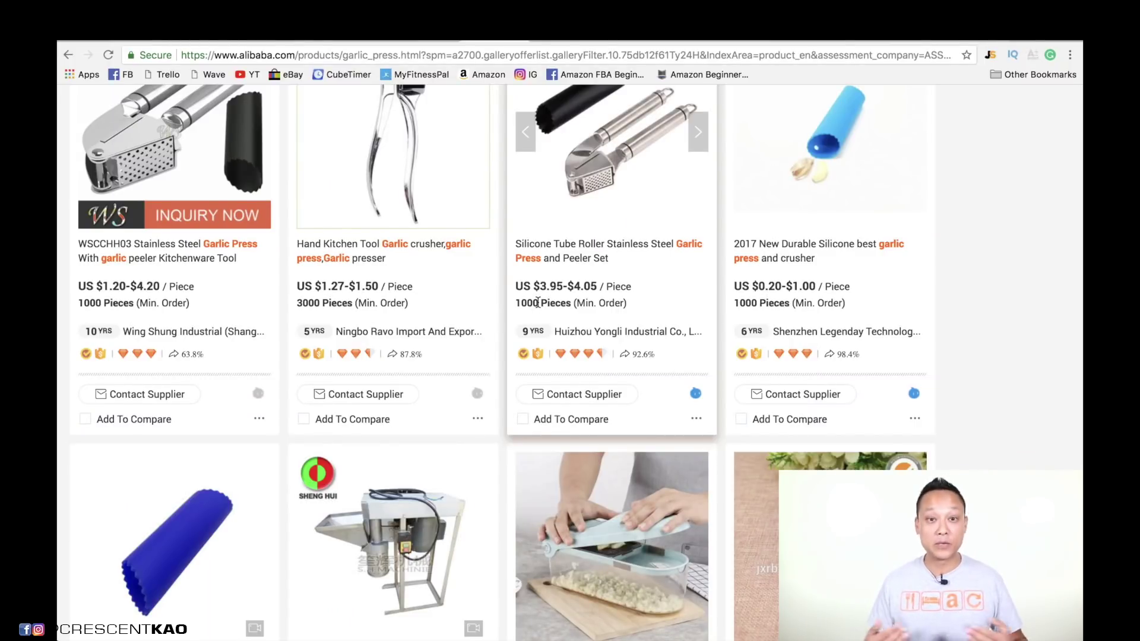
pyautogui.scroll(2, 635, 248)
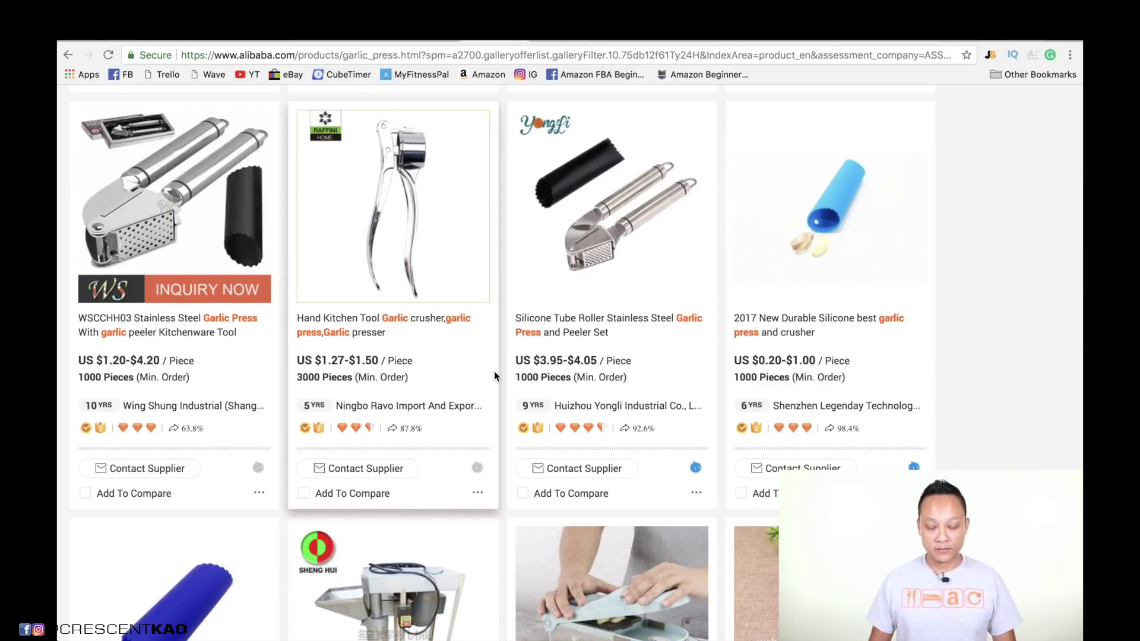
# Step: Switch to Word and read the Supplier Contact Email Template, including its questions and the contact or company name placeholder
pyautogui.press('super+Tab')
pyautogui.scroll(-5, 494, 371)
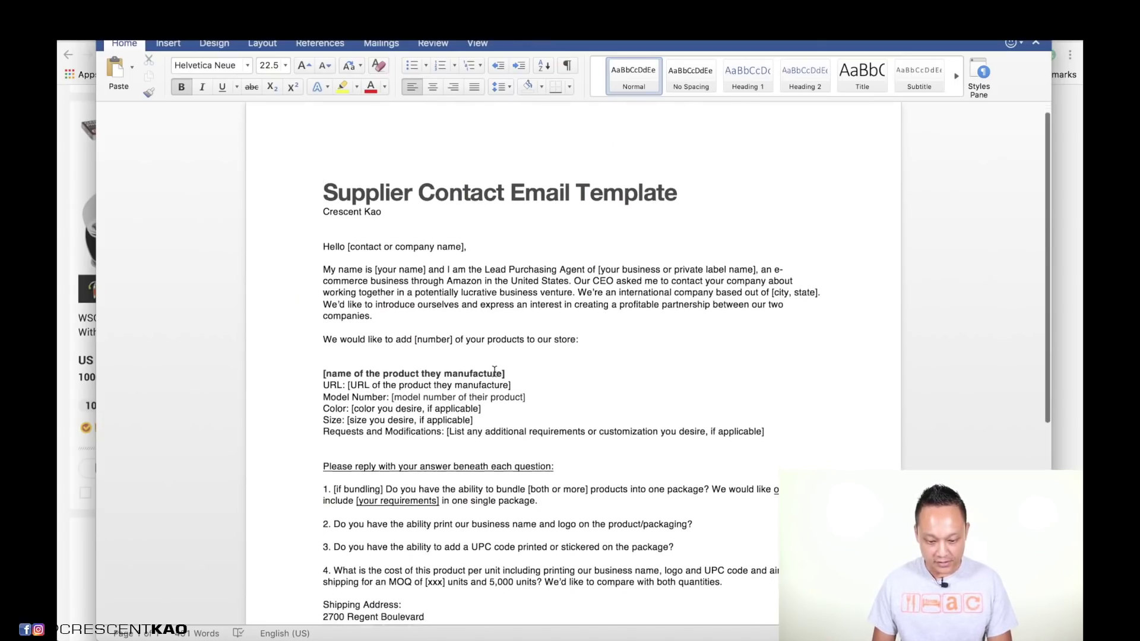
pyautogui.scroll(-1, 602, 347)
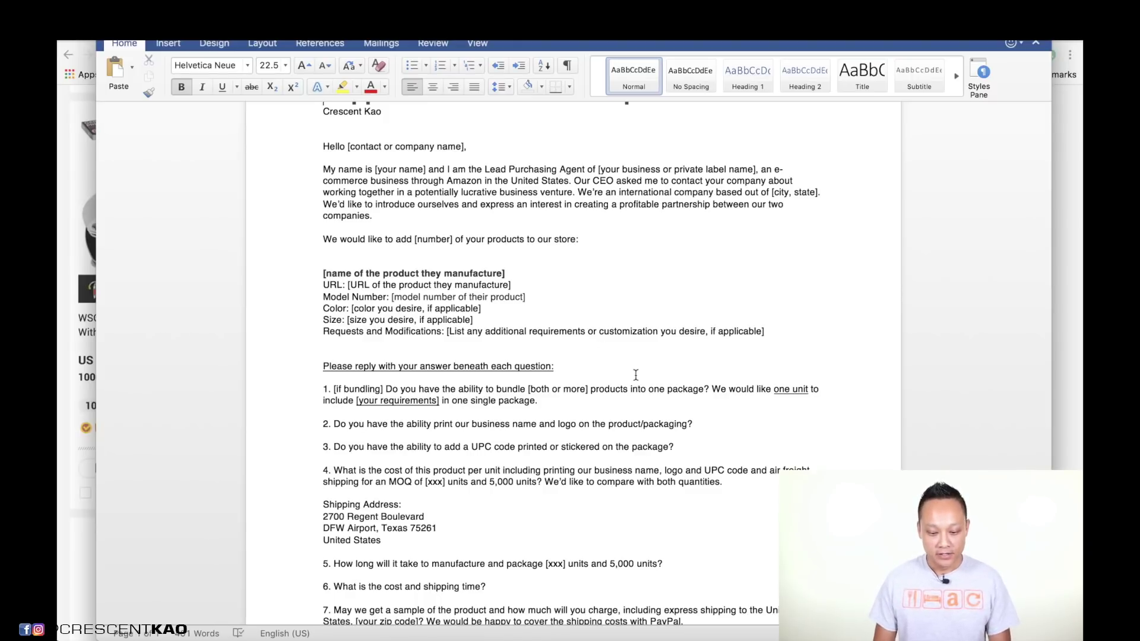
pyautogui.scroll(-1, 433, 247)
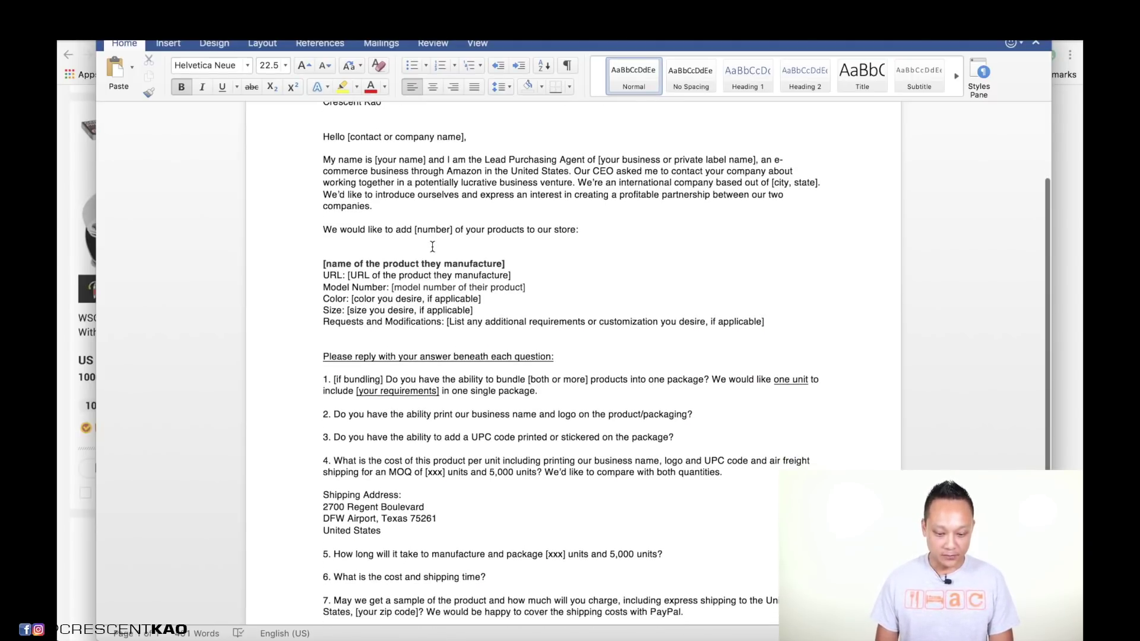
pyautogui.moveTo(324, 132); pyautogui.dragTo(683, 450)
pyautogui.click(635, 289)
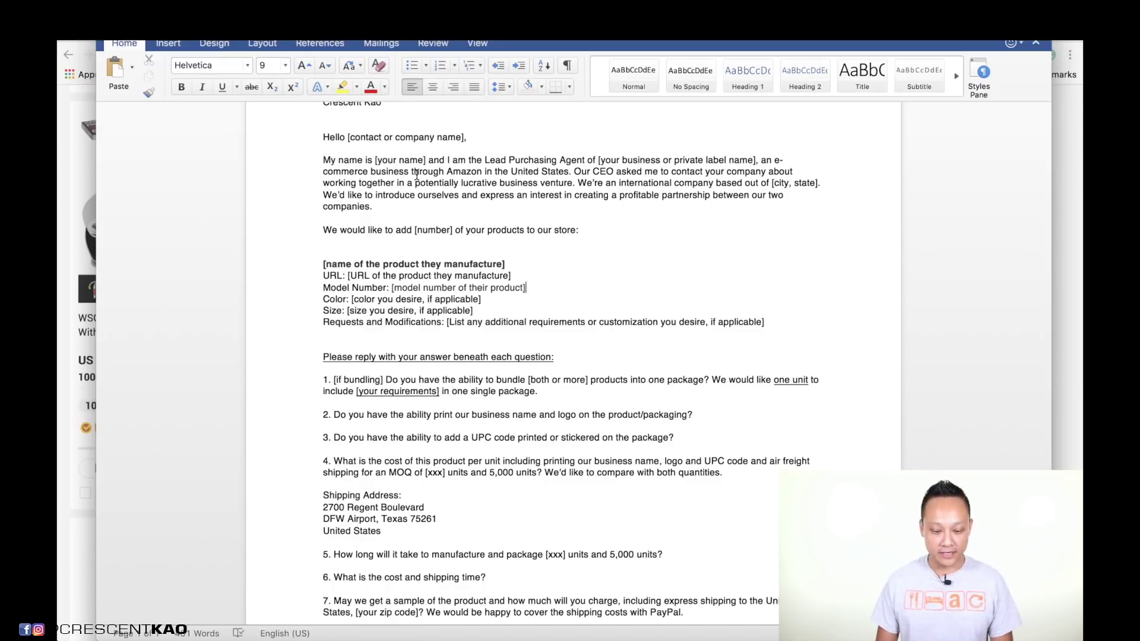
pyautogui.moveTo(349, 137); pyautogui.dragTo(458, 138)
# Step: Switch to Chrome, open the contact form for the Silicone Tube Roller Stainless Steel Garlic Press and Peeler Set, and select the supplier contact's name
pyautogui.press('super+Tab')
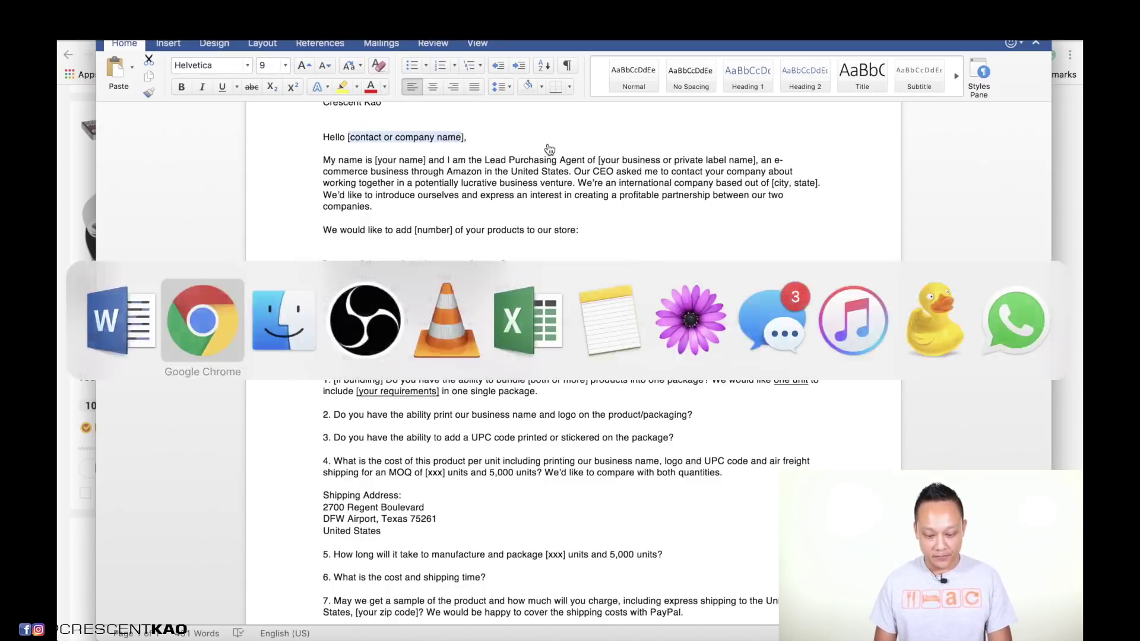
pyautogui.click(566, 320)
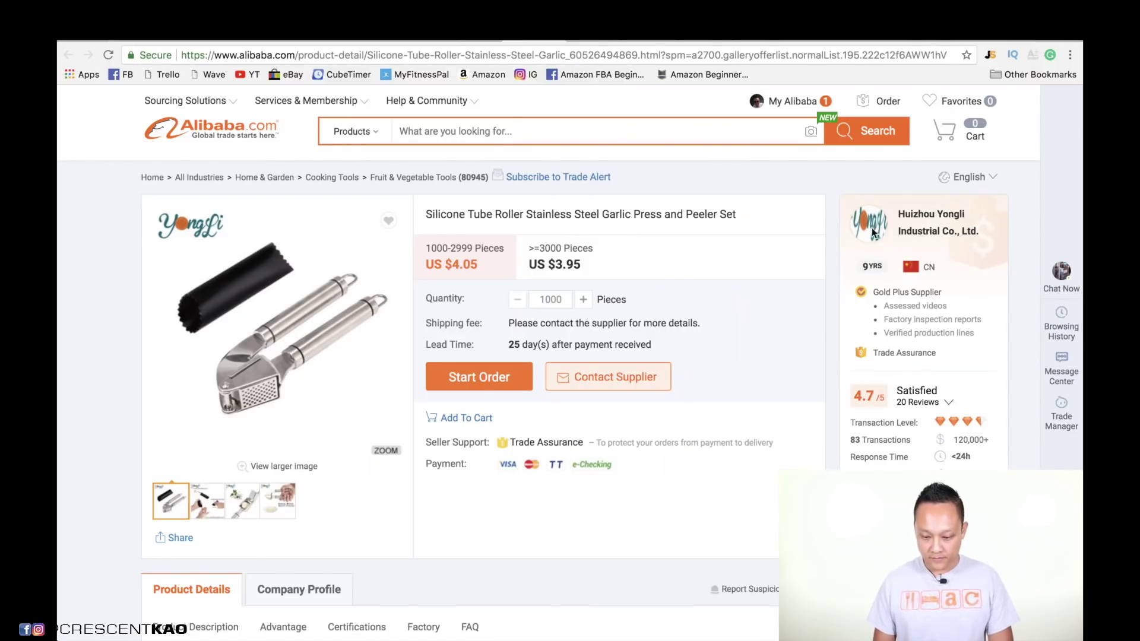
pyautogui.click(616, 381)
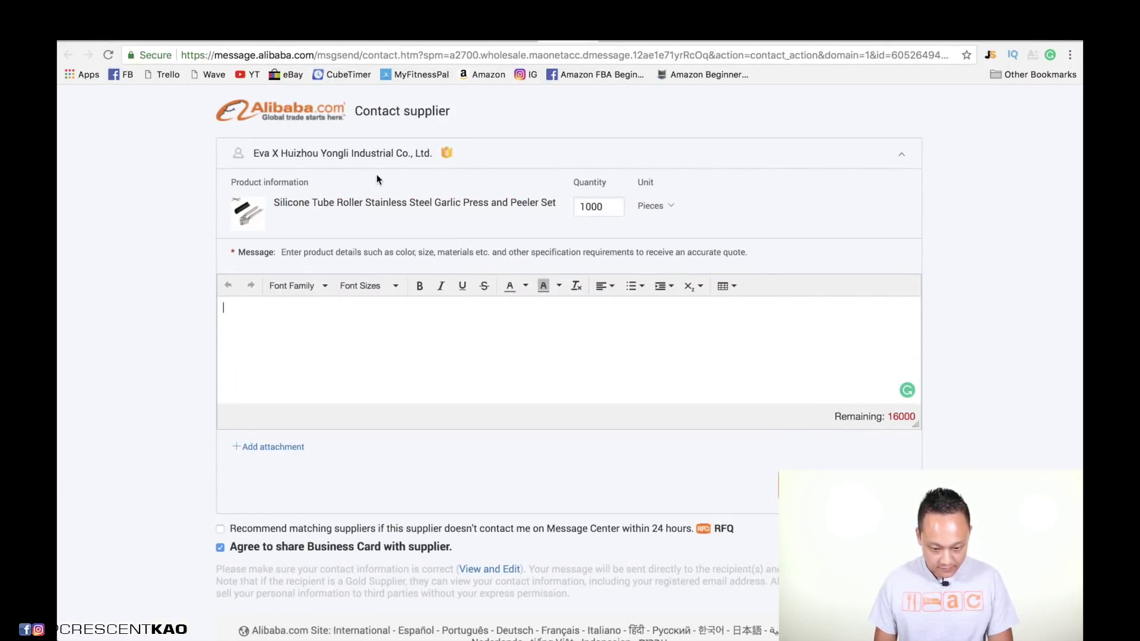
pyautogui.moveTo(254, 153); pyautogui.dragTo(278, 155)
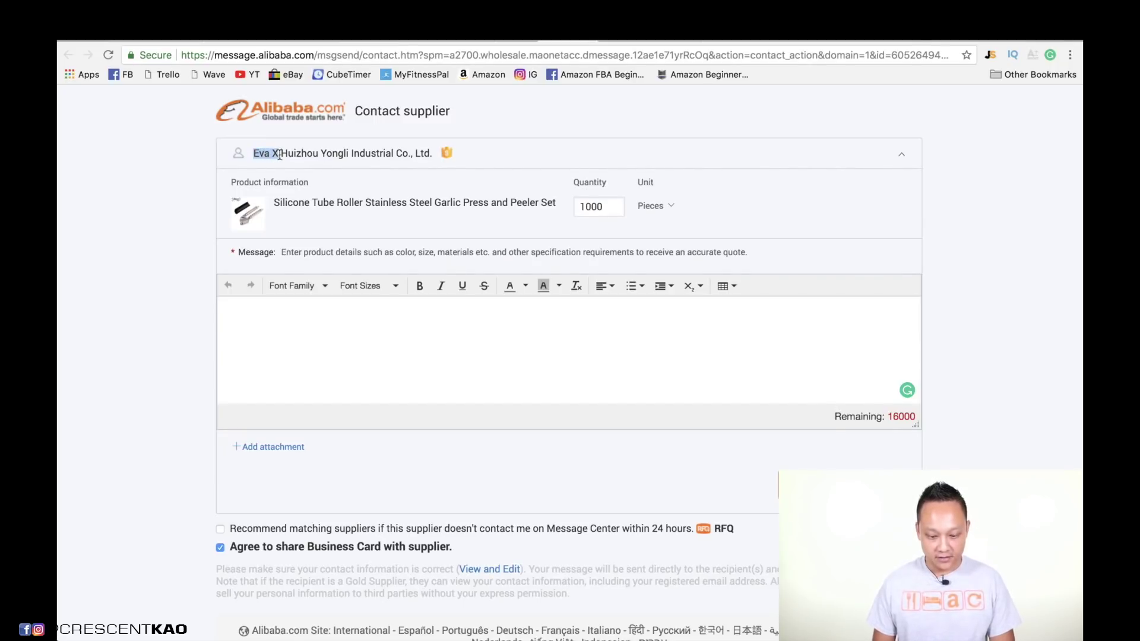
# Step: Switch back to Word and review the introduction's placeholders for your name, business or private label name, and city and state
pyautogui.press('super+Tab')
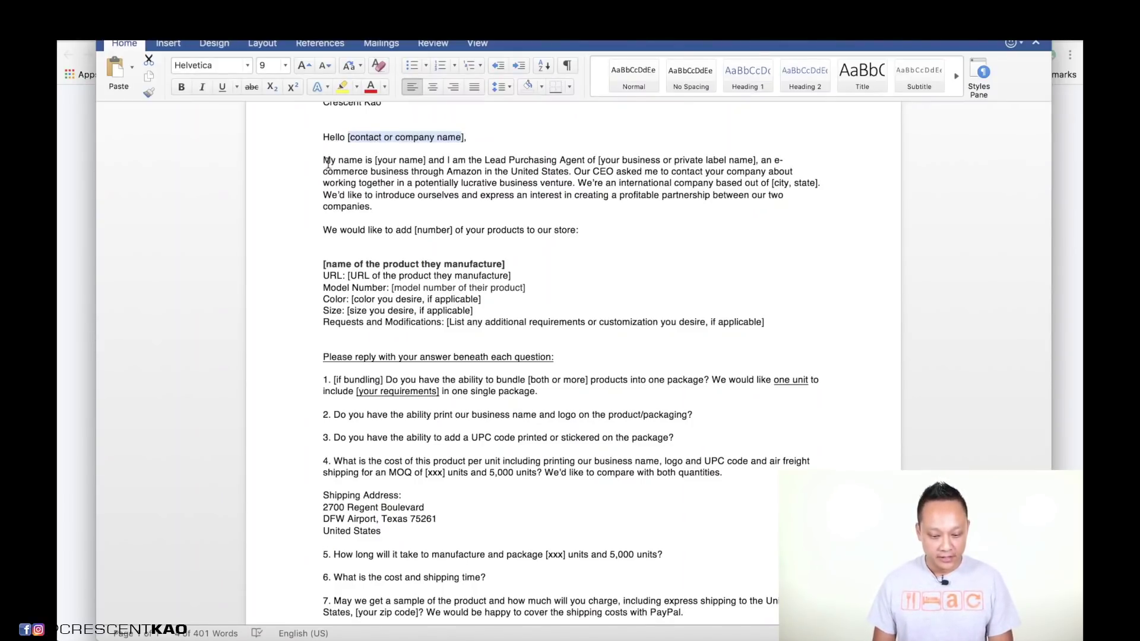
pyautogui.moveTo(371, 160); pyautogui.dragTo(422, 161)
pyautogui.click(423, 161)
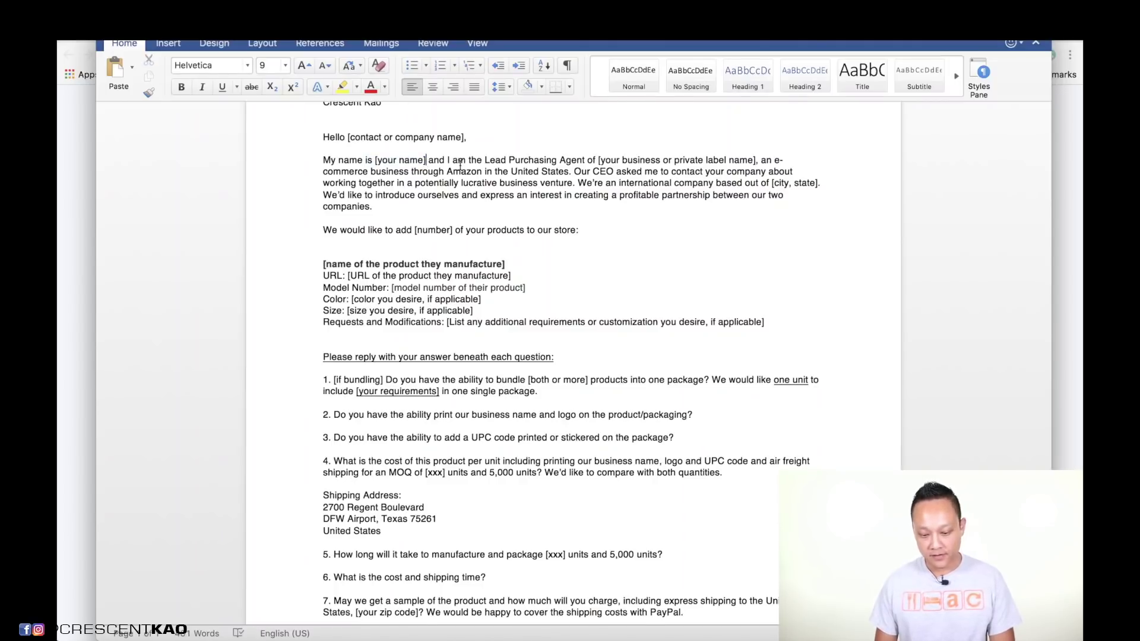
pyautogui.moveTo(598, 160); pyautogui.dragTo(754, 160)
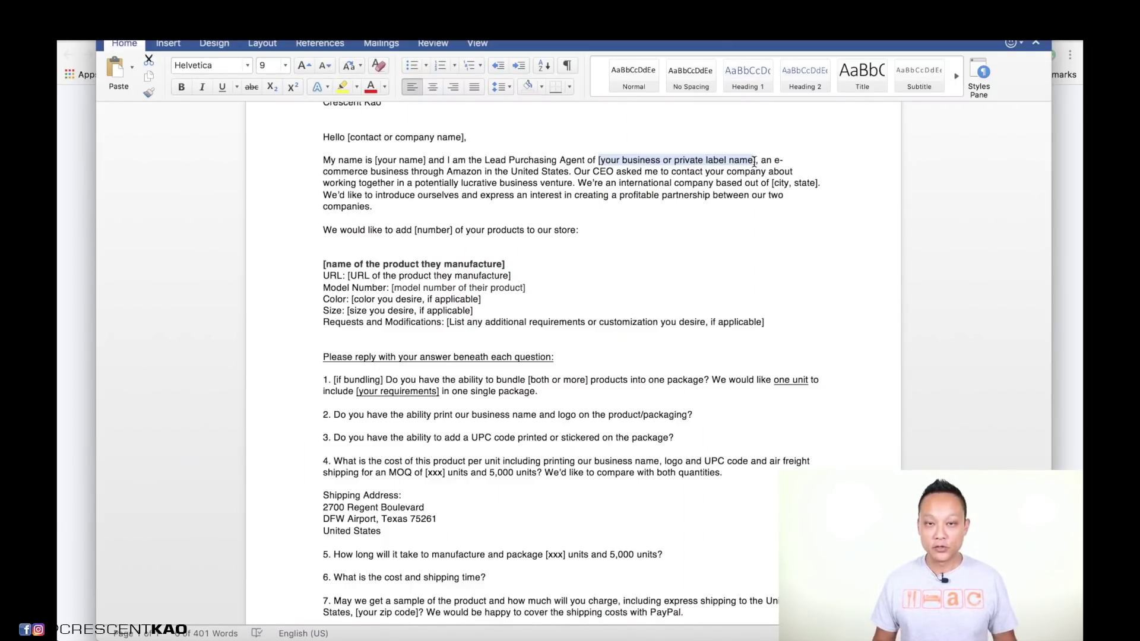
pyautogui.click(716, 162)
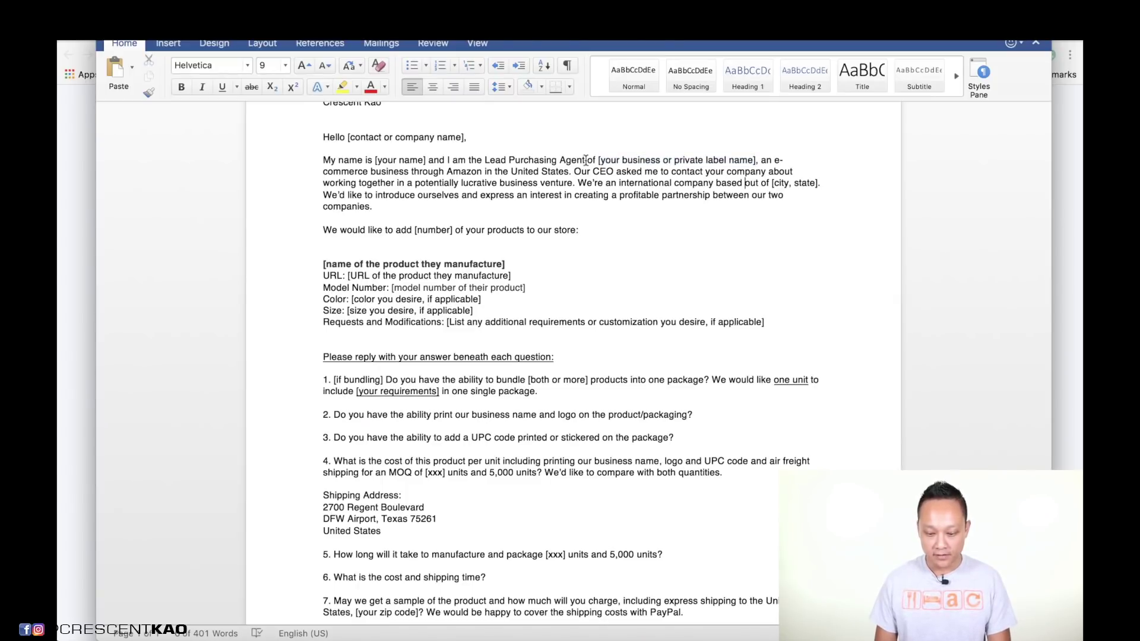
pyautogui.scroll(-1, 708, 193)
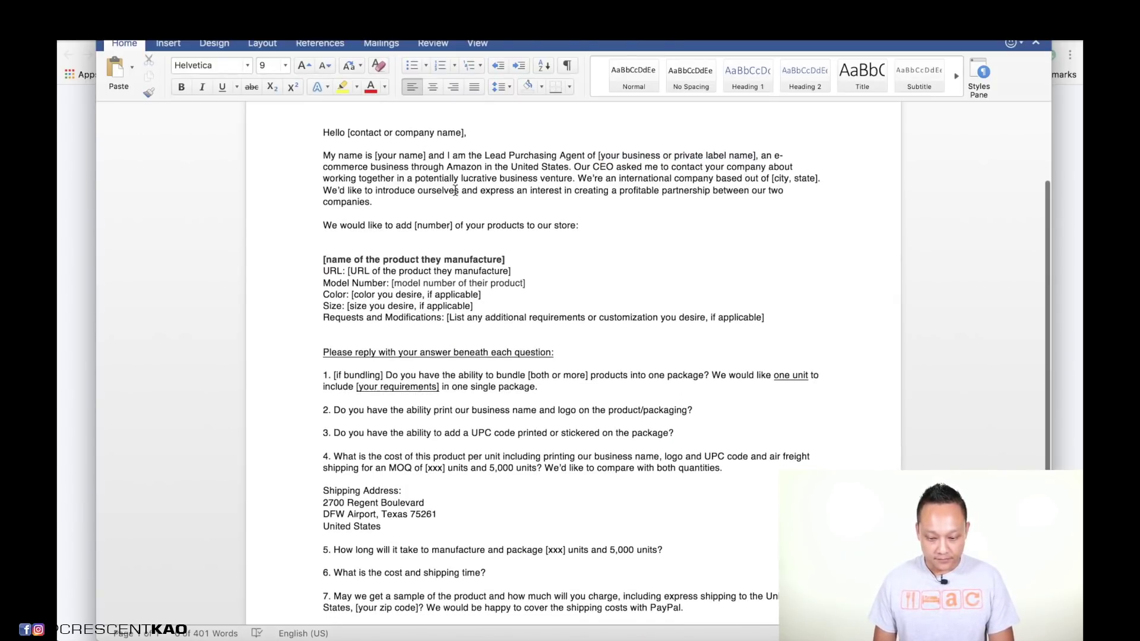
pyautogui.moveTo(714, 178); pyautogui.dragTo(812, 183)
pyautogui.click(772, 200)
# Step: Review the template's placeholders for the number of products to add and the name of the product the supplier manufactures
pyautogui.scroll(-2, 554, 205)
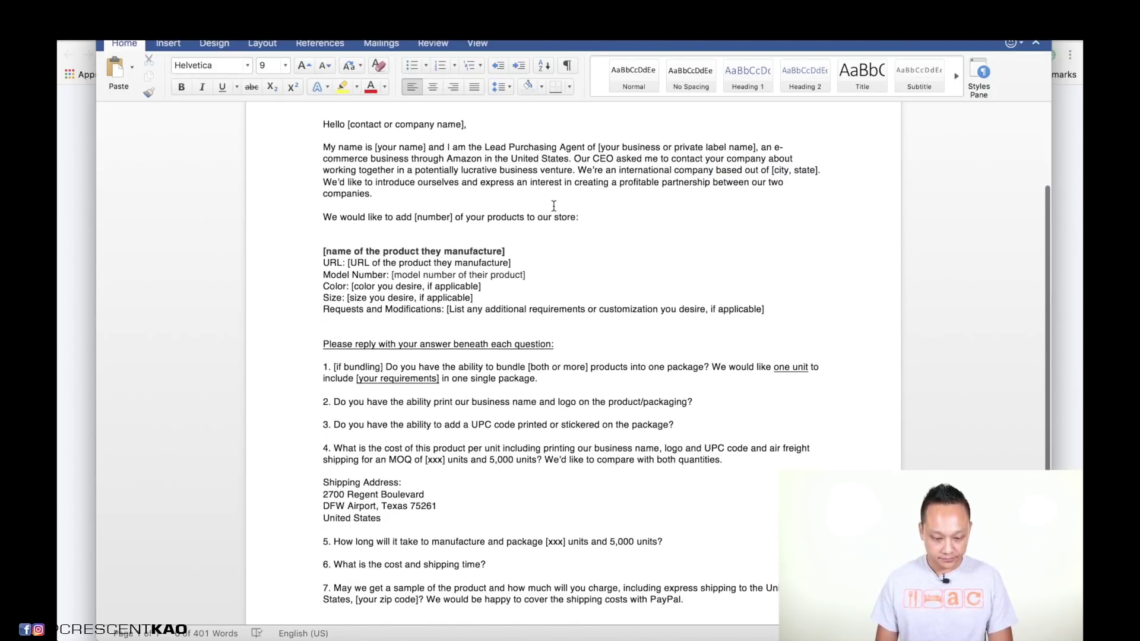
pyautogui.scroll(-2, 553, 205)
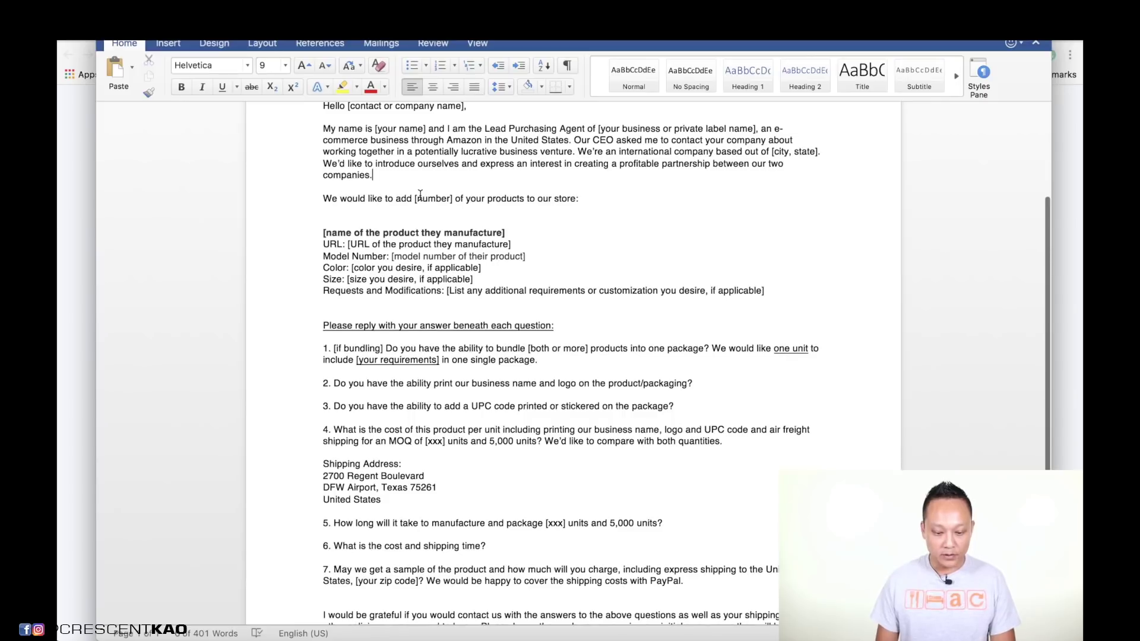
pyautogui.moveTo(415, 198); pyautogui.dragTo(451, 200)
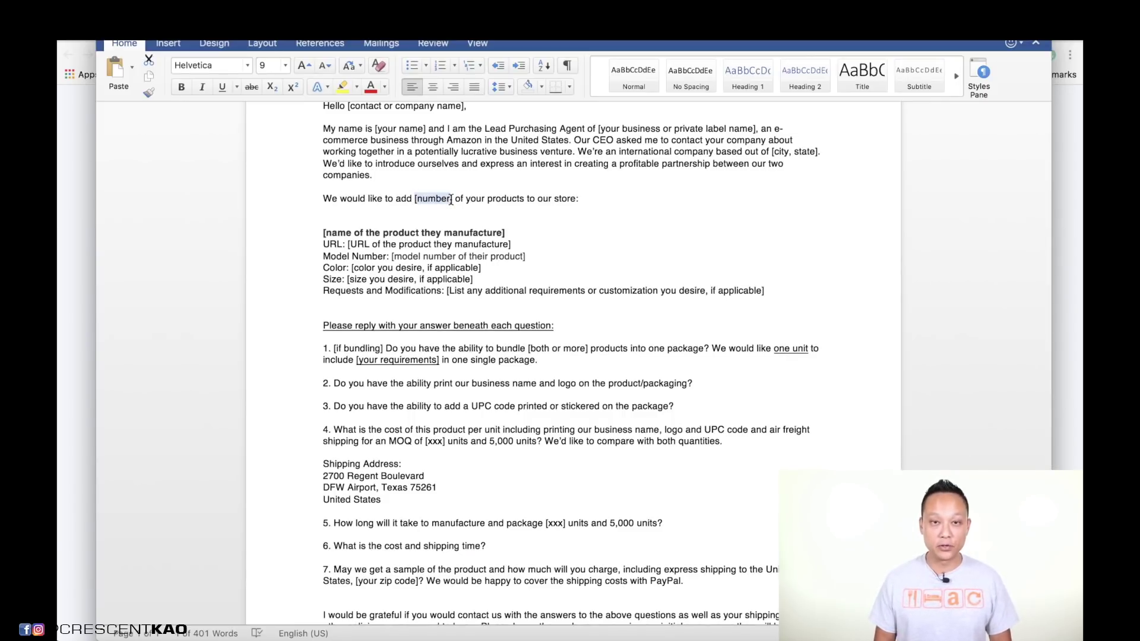
pyautogui.click(466, 206)
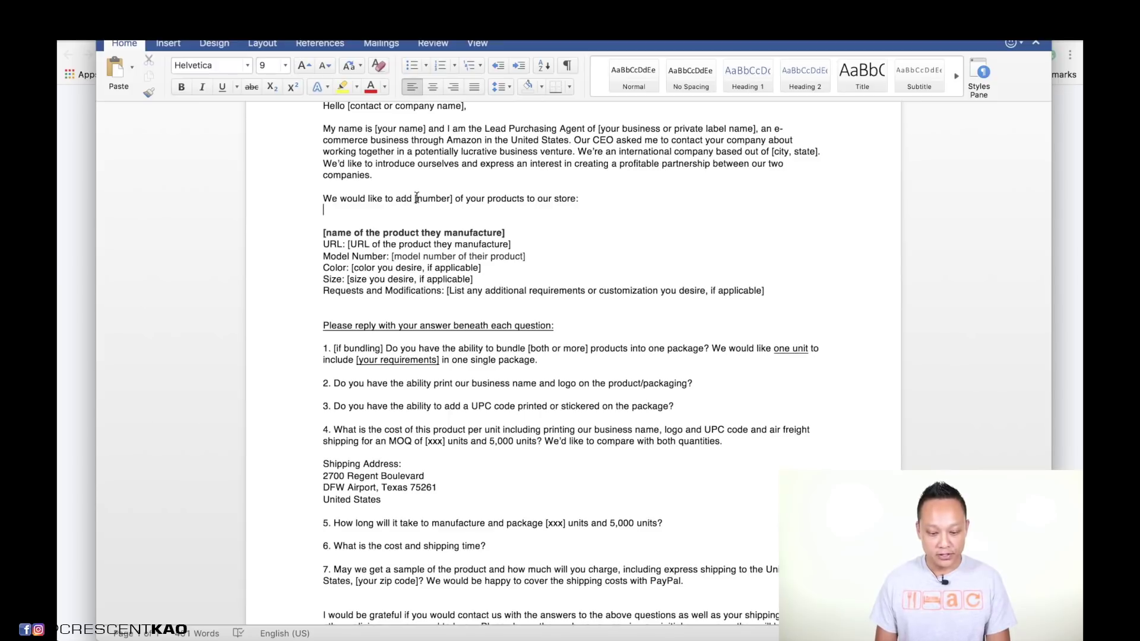
pyautogui.moveTo(412, 198); pyautogui.dragTo(450, 200)
pyautogui.click(506, 199)
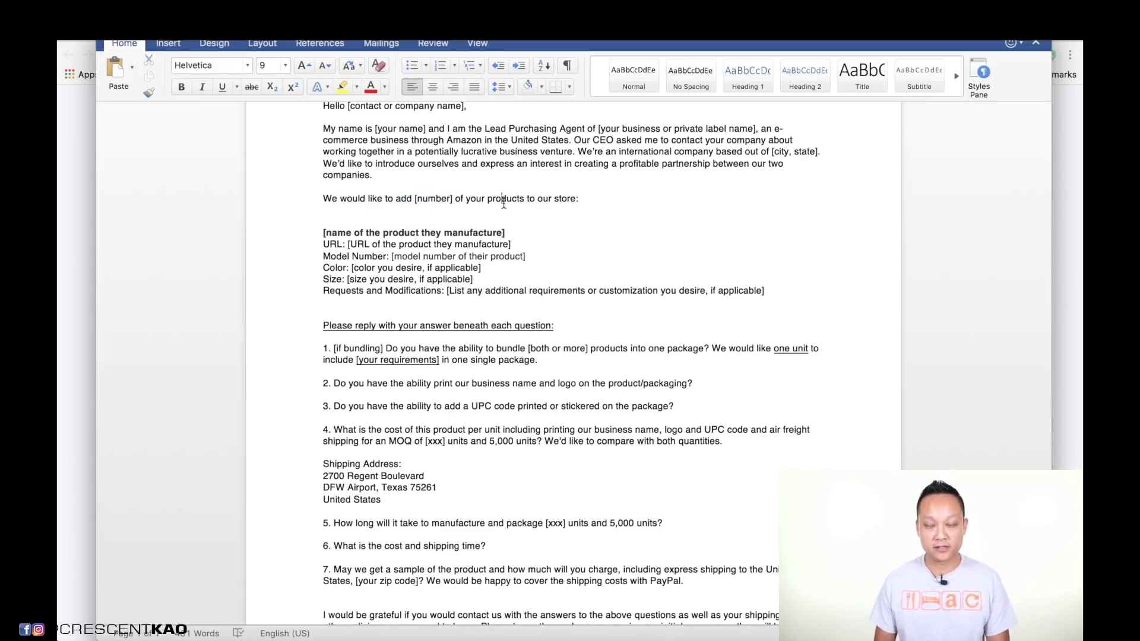
pyautogui.scroll(-1, 502, 202)
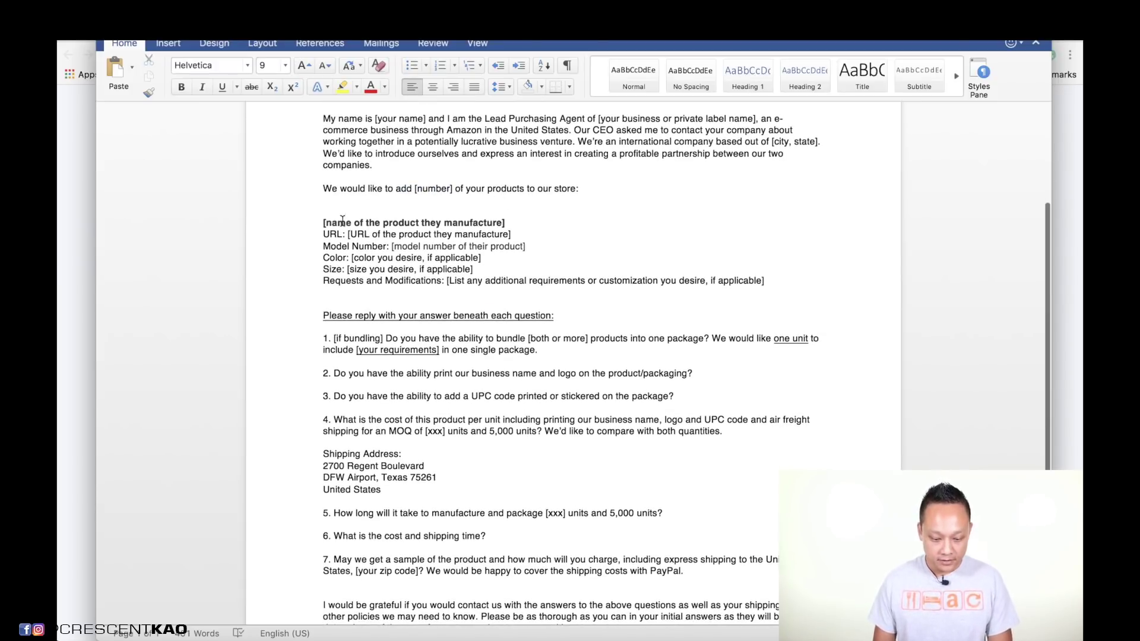
pyautogui.moveTo(320, 223); pyautogui.dragTo(522, 231)
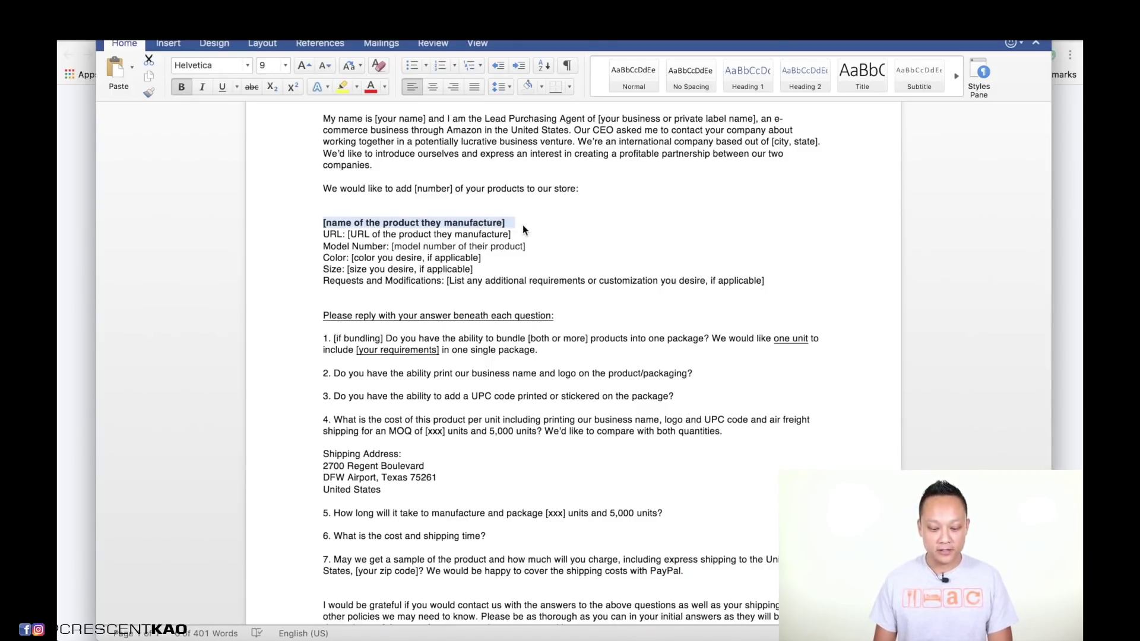
pyautogui.click(523, 226)
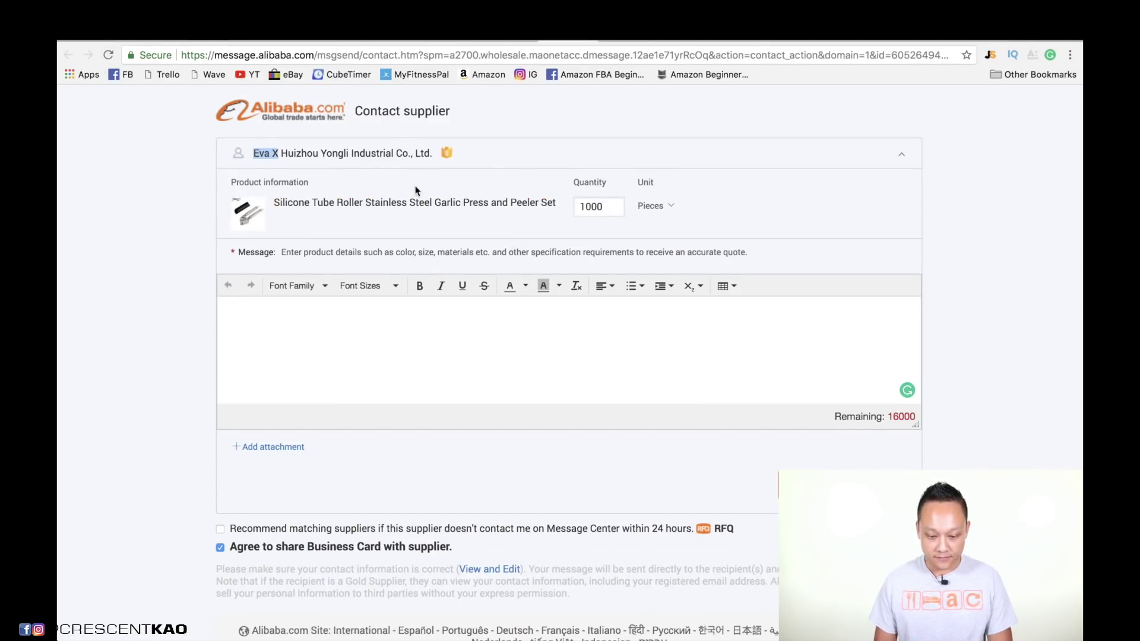
# Step: Open the garlic press product page from the contact form, select its web address, and switch to Word to review the product URL placeholder
pyautogui.click(414, 204)
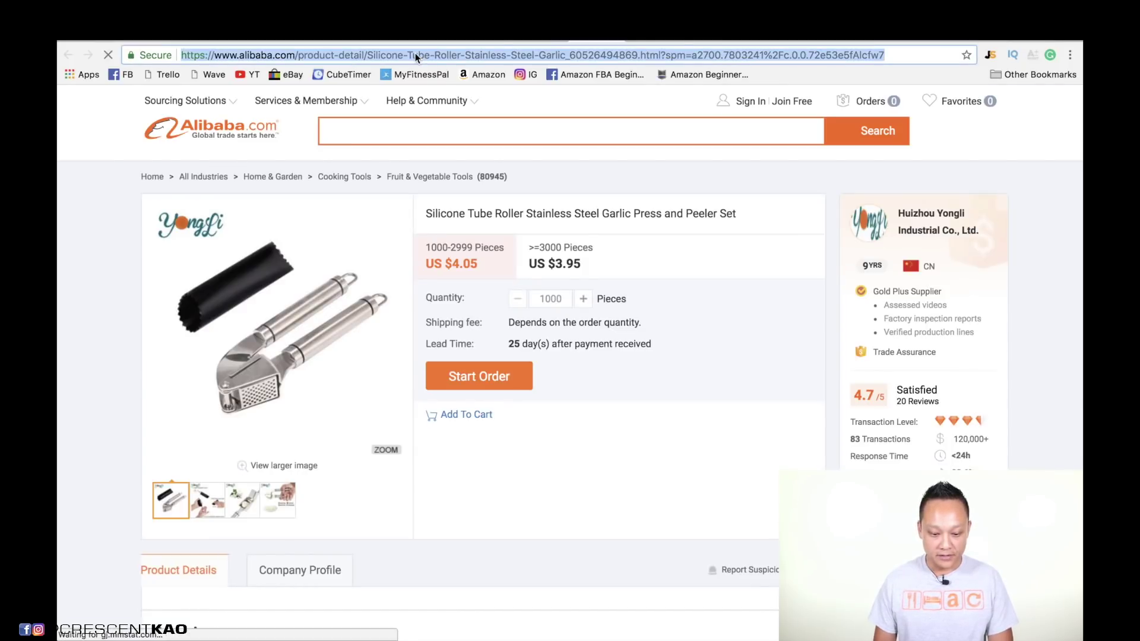
pyautogui.click(416, 55)
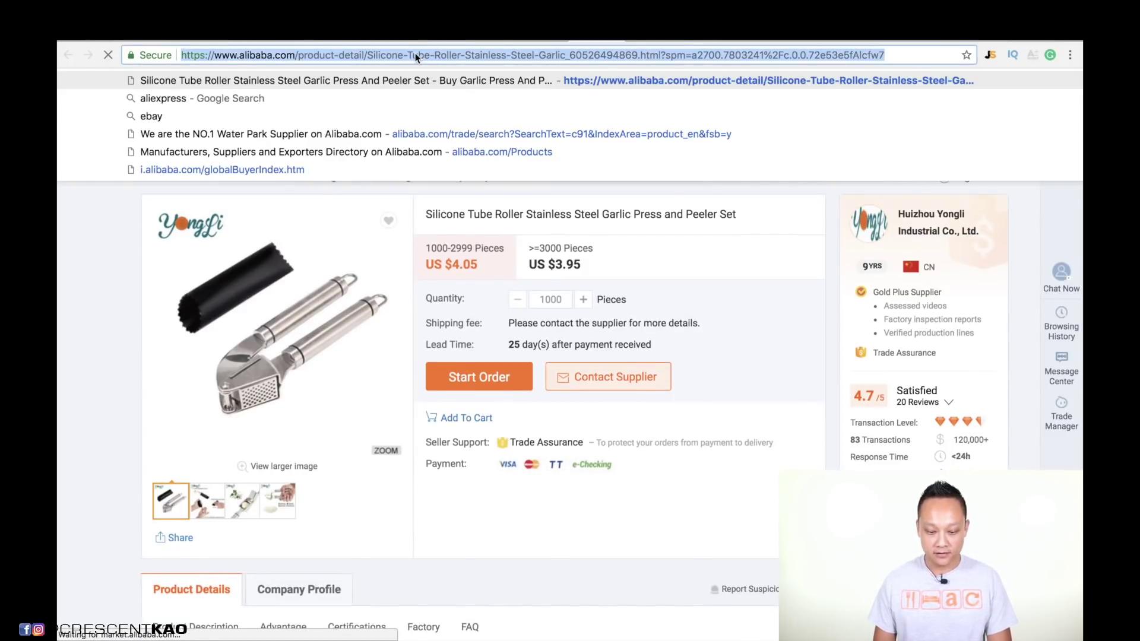
pyautogui.press('super+Tab')
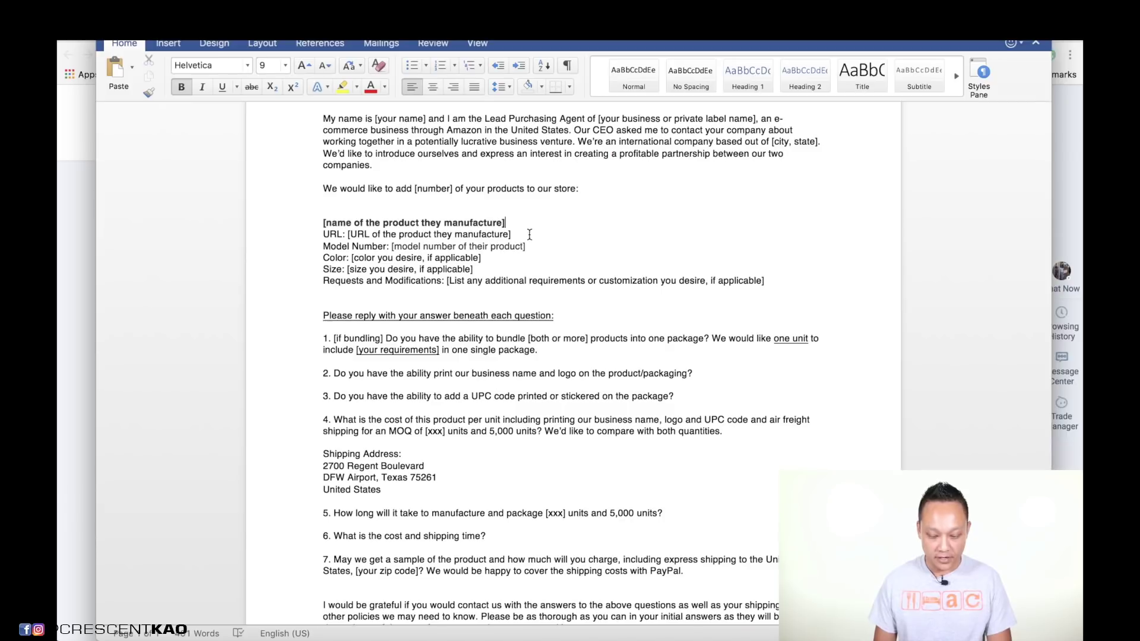
# Step: Switch back to Chrome and select the garlic press model number YLGP02 in the product's Quick Details
pyautogui.press('super+Tab')
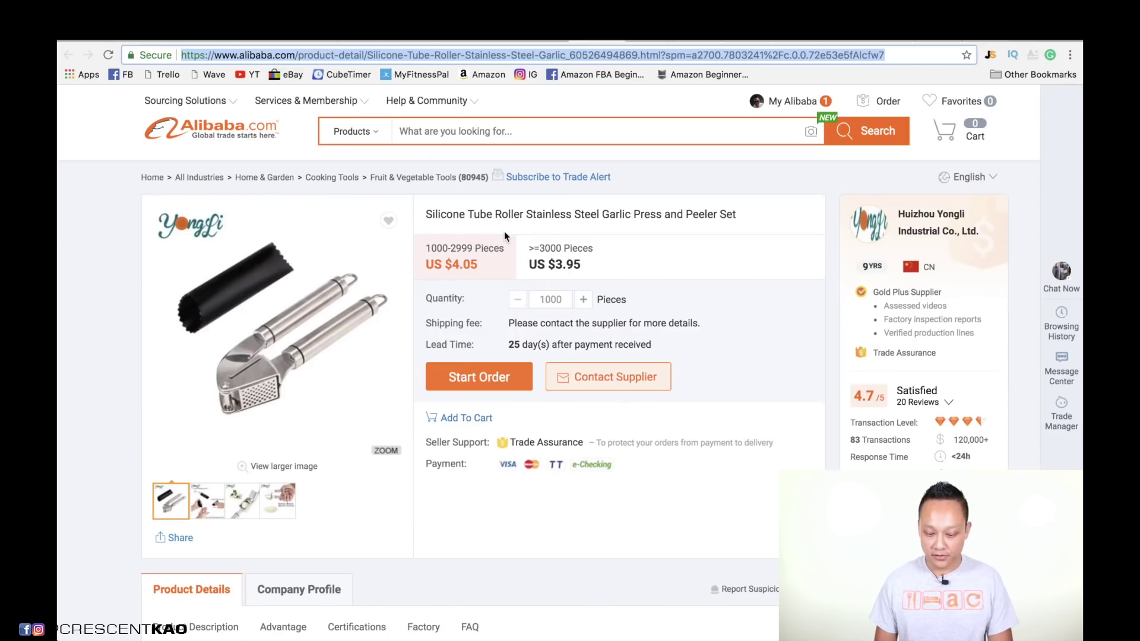
pyautogui.scroll(-2, 684, 369)
pyautogui.scroll(-10, 607, 457)
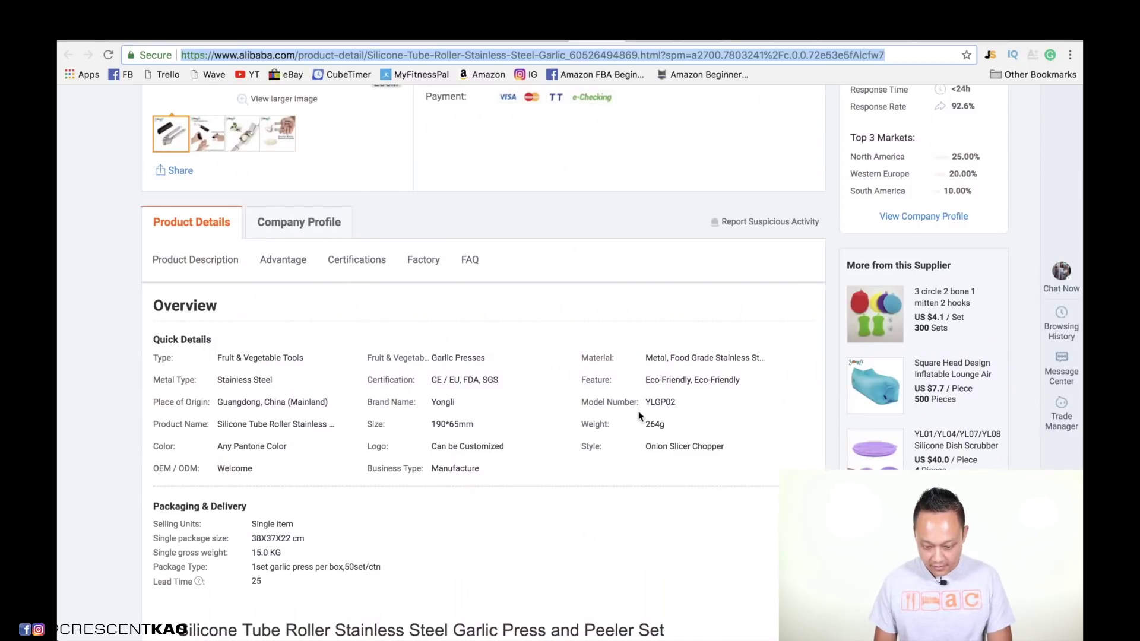
pyautogui.moveTo(644, 403); pyautogui.dragTo(694, 407)
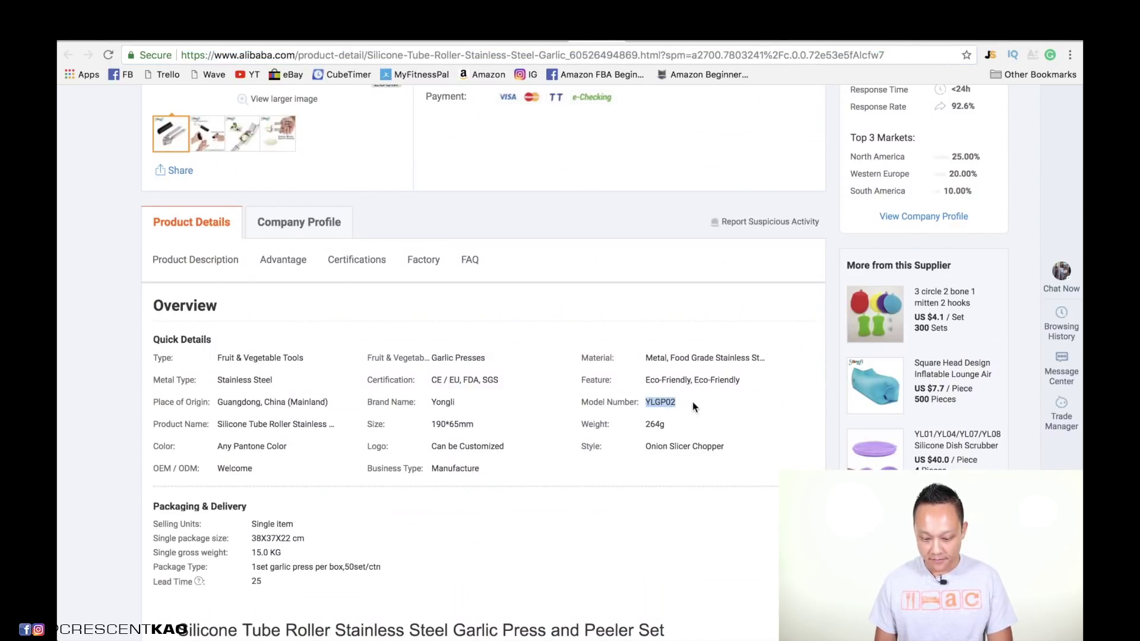
# Step: Switch to Word and review the template's placeholders for model number, color, size, and requests and modifications
pyautogui.press('super+Tab')
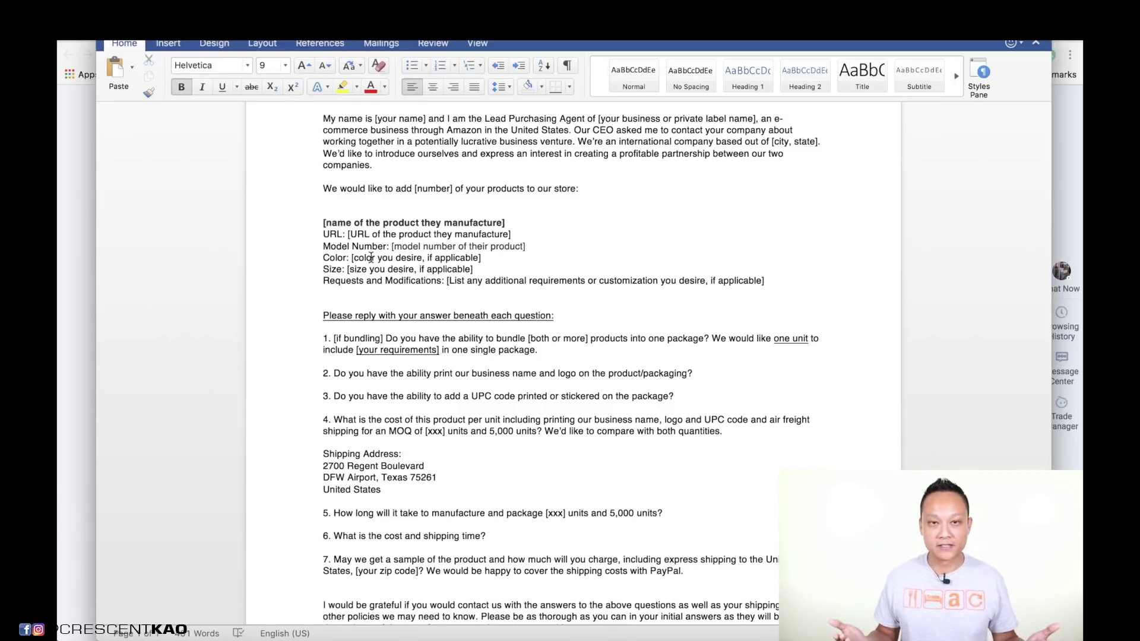
pyautogui.click(452, 289)
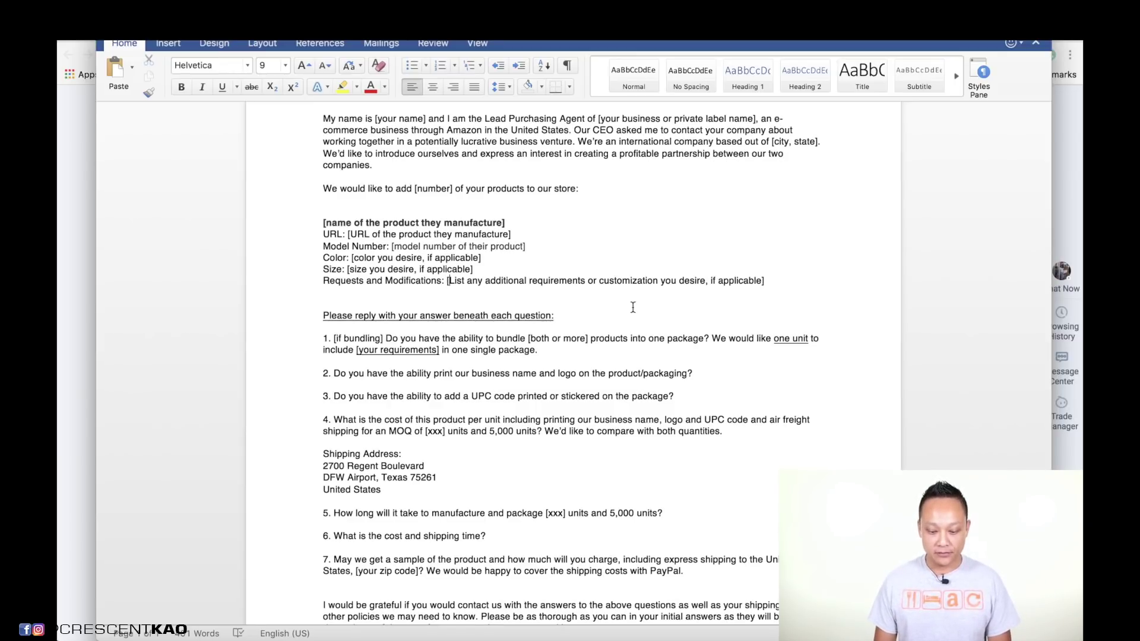
pyautogui.scroll(-1, 562, 276)
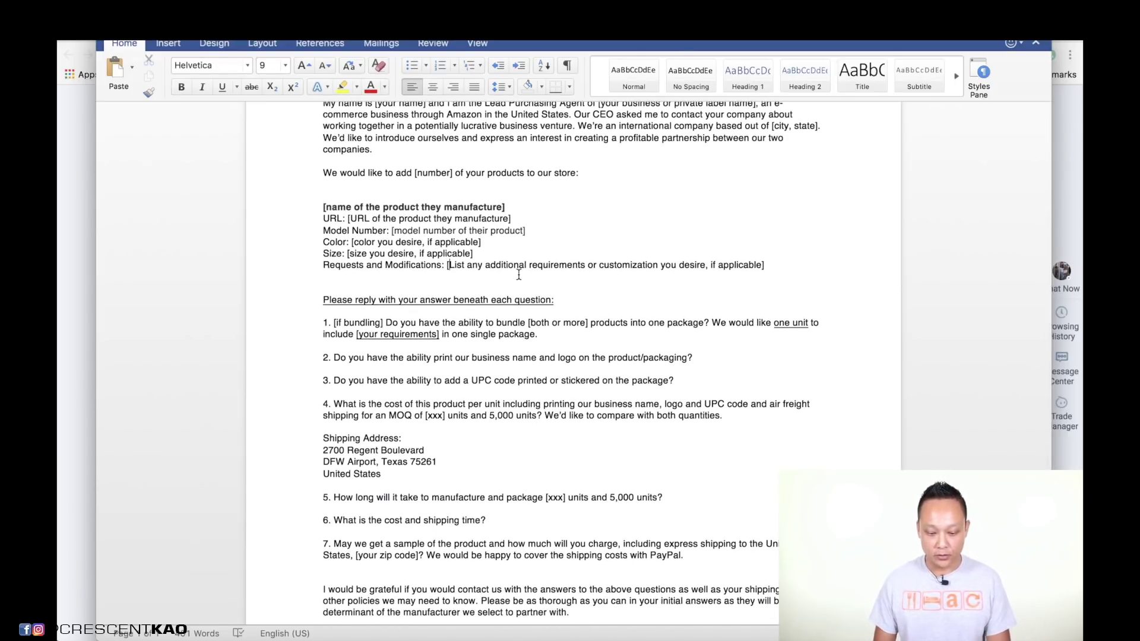
# Step: Read the template's questions about bundling products and printing the business name and logo on the product or packaging
pyautogui.scroll(-3, 512, 381)
pyautogui.scroll(-1, 512, 381)
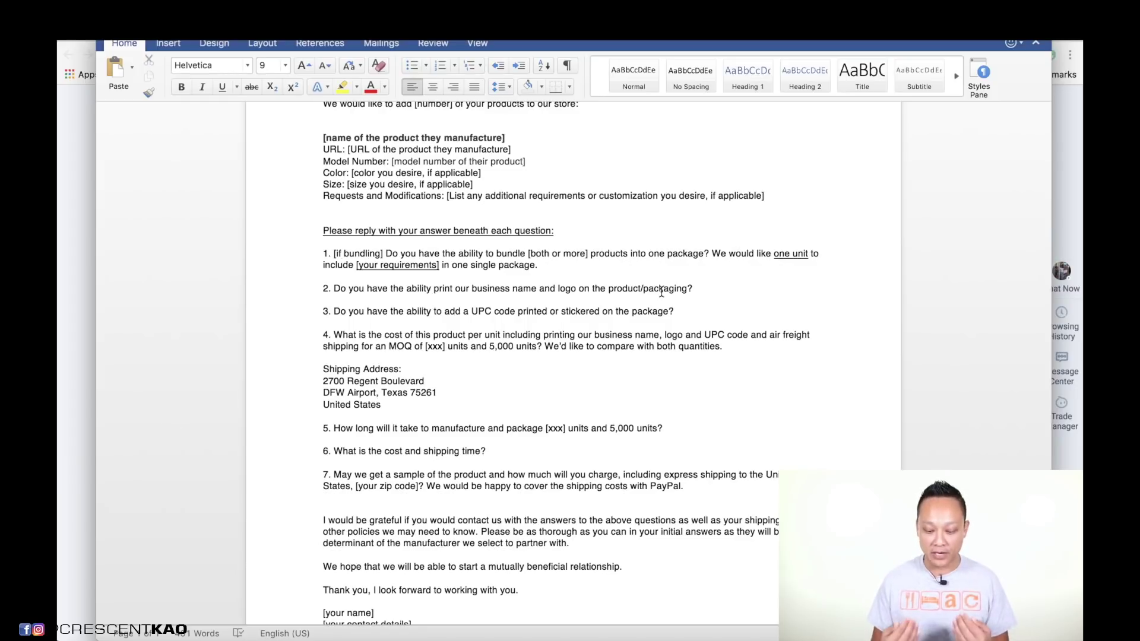
pyautogui.scroll(-1, 579, 294)
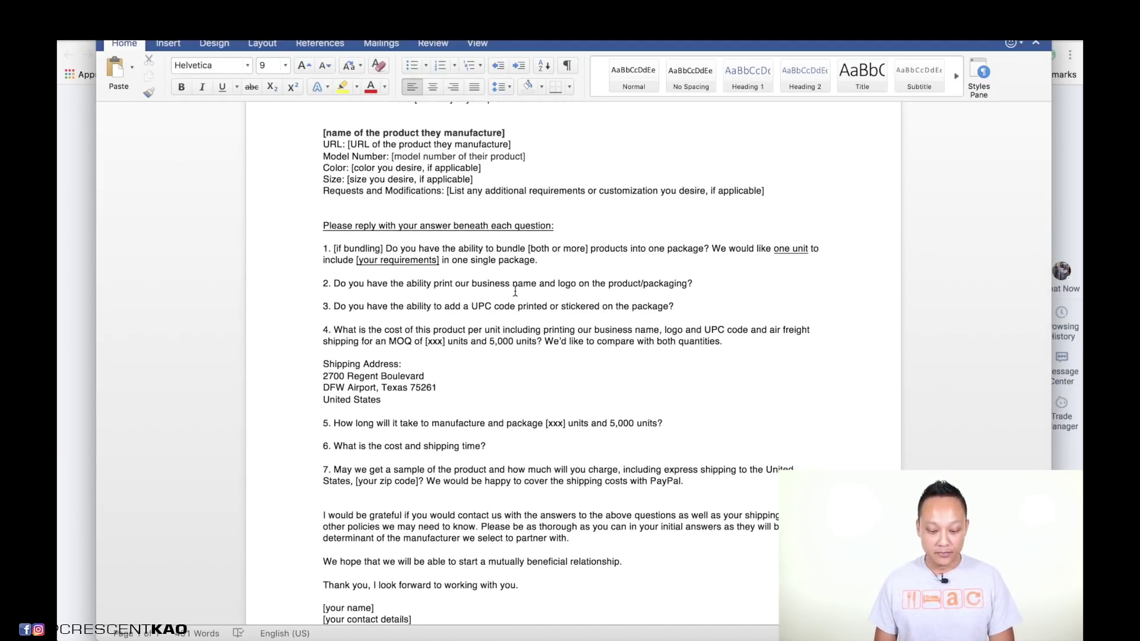
pyautogui.scroll(-1, 639, 283)
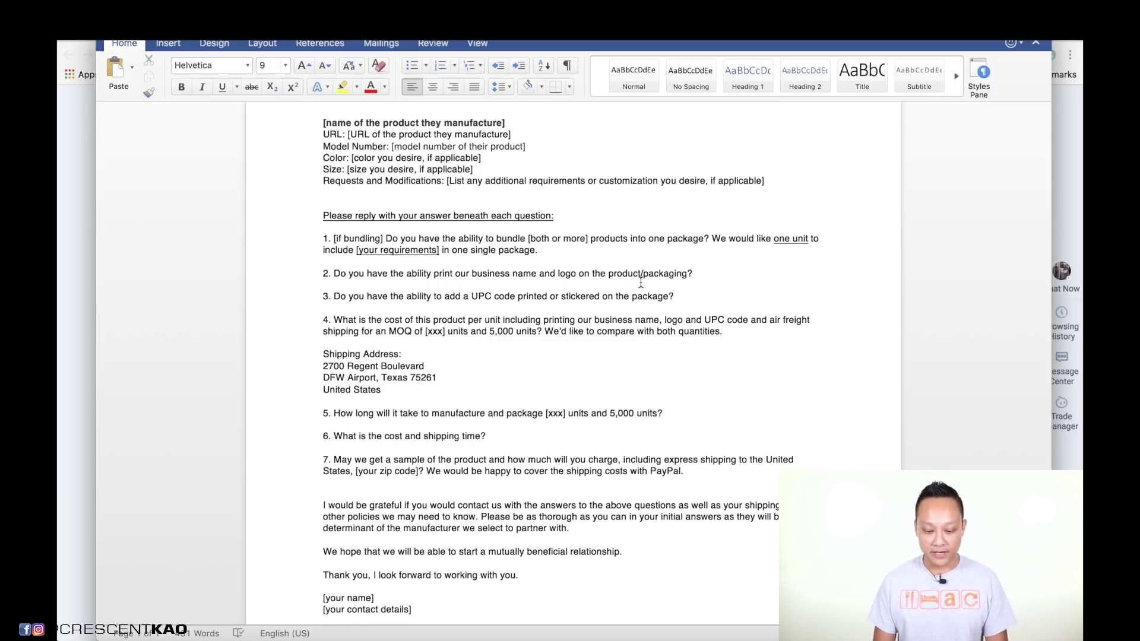
pyautogui.scroll(-1, 641, 283)
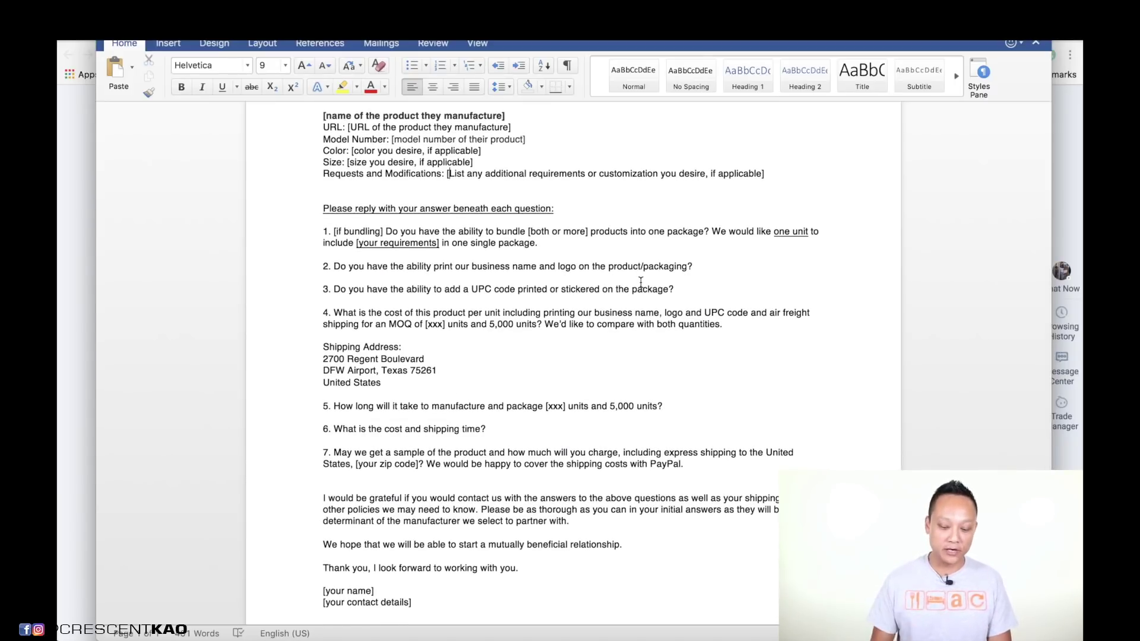
pyautogui.scroll(-1, 592, 321)
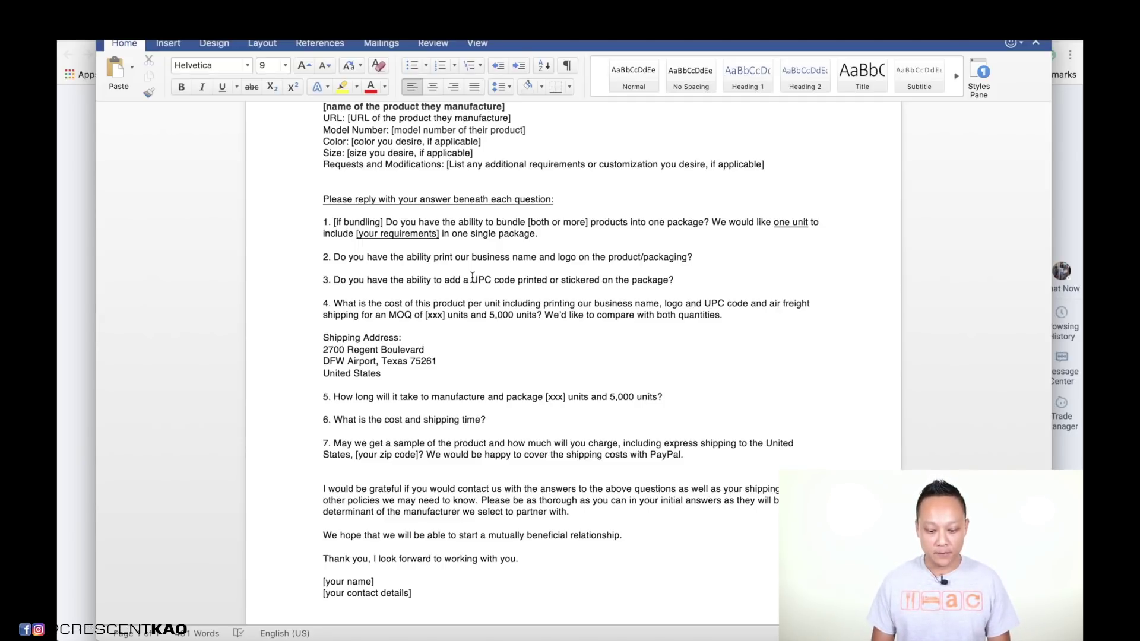
# Step: Highlight "UPC code printed" in question 3 and read the question through to its end
pyautogui.moveTo(472, 279); pyautogui.dragTo(551, 280)
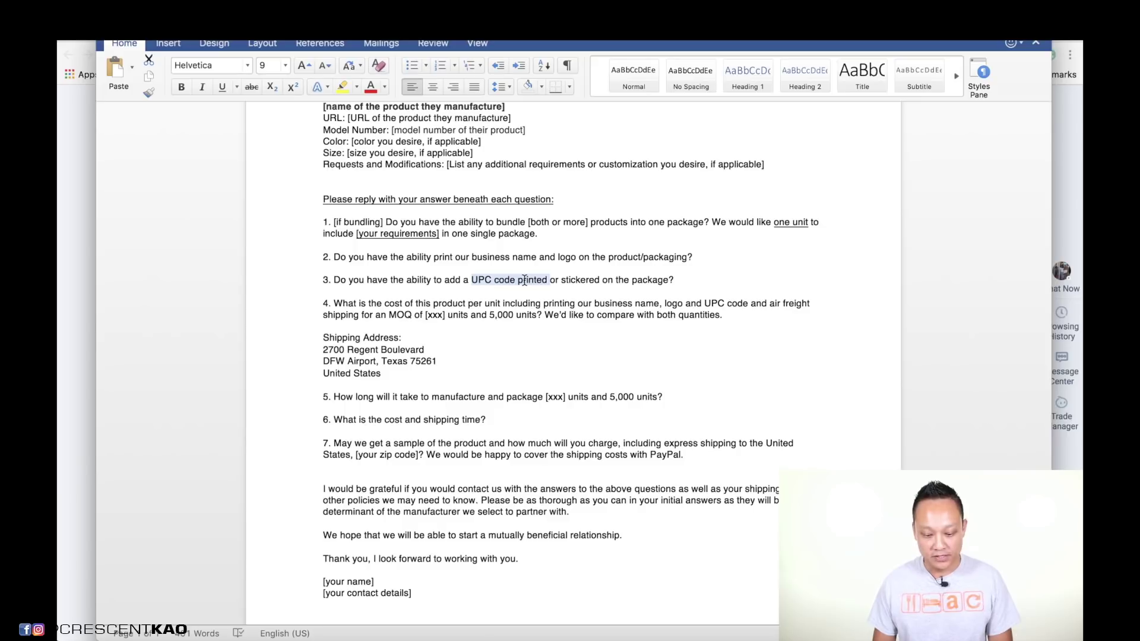
pyautogui.click(563, 283)
pyautogui.click(687, 283)
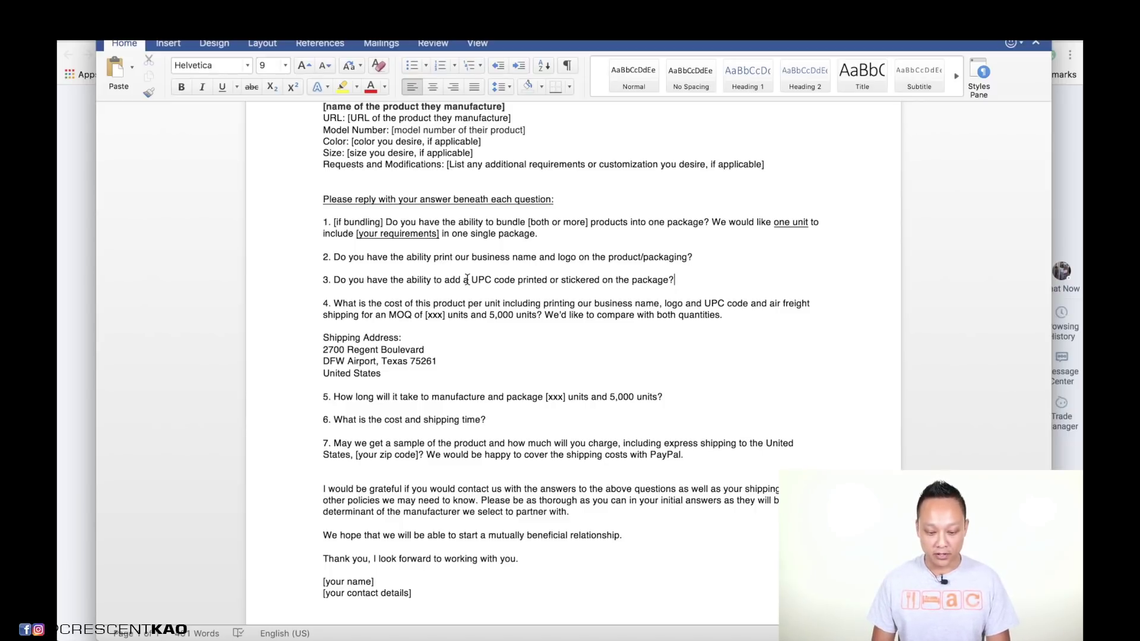
# Step: Review question 4 on cost per unit, highlighting the request for pricing at 5,000 units alongside the MOQ placeholder
pyautogui.scroll(-3, 468, 280)
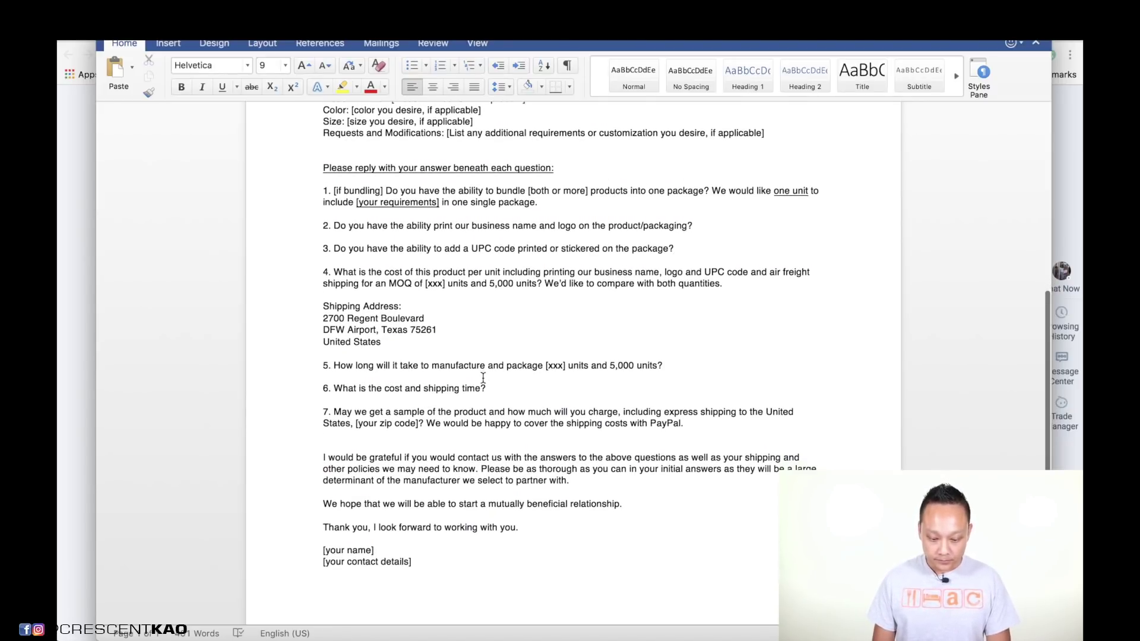
pyautogui.scroll(-1, 445, 319)
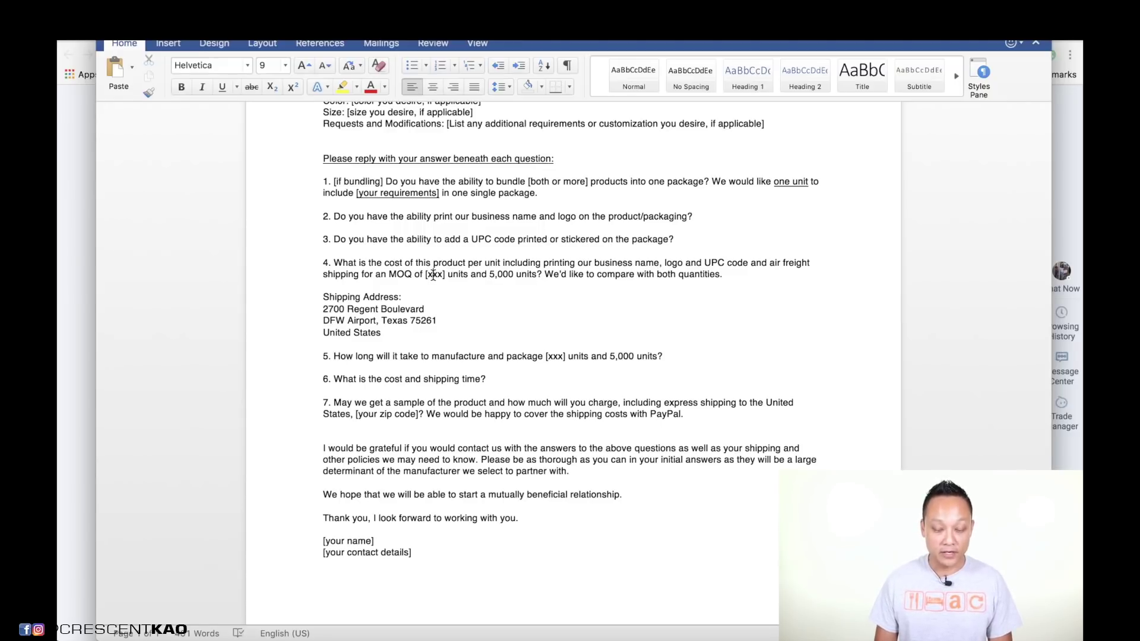
pyautogui.moveTo(471, 274); pyautogui.dragTo(532, 275)
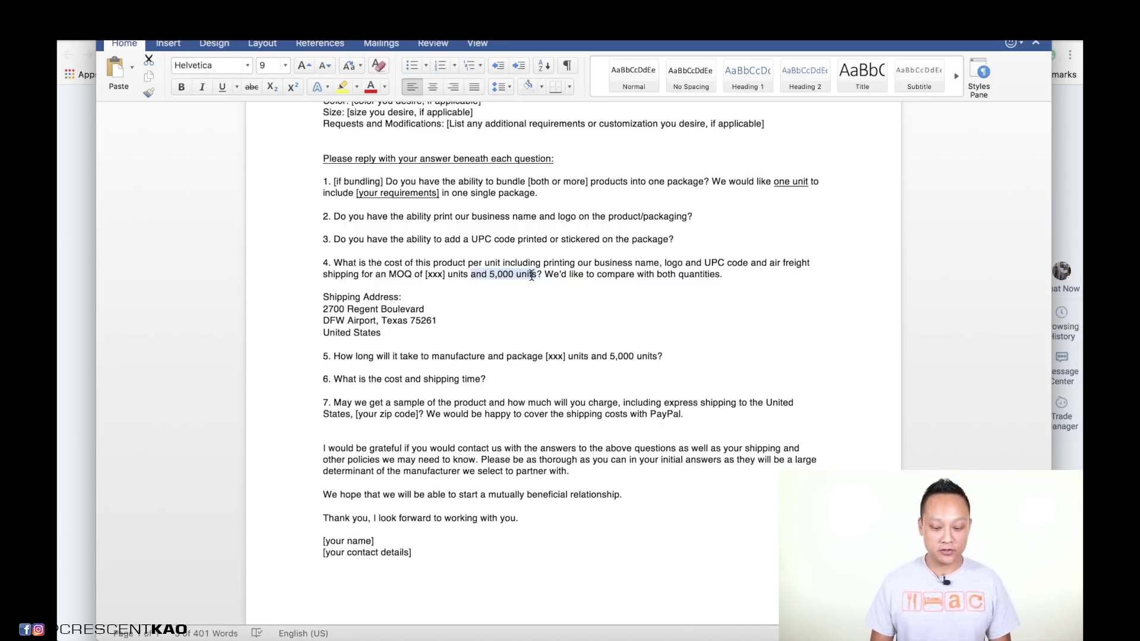
pyautogui.click(531, 275)
pyautogui.scroll(-1, 543, 294)
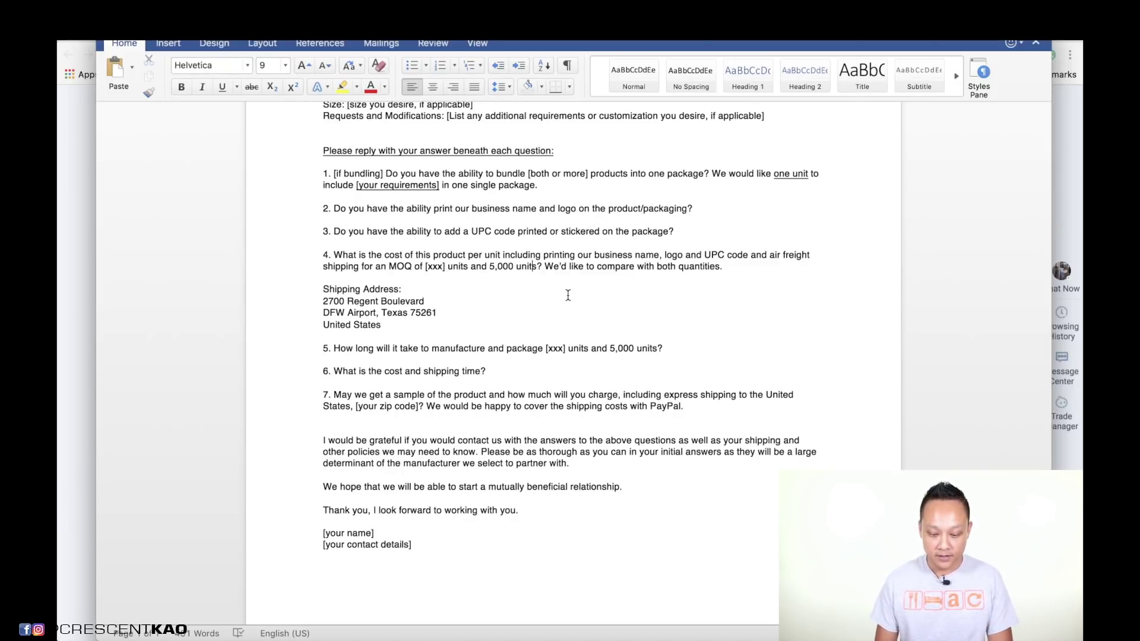
# Step: Highlight and review the shipping address block below question 4
pyautogui.scroll(-1, 568, 295)
pyautogui.scroll(-1, 341, 283)
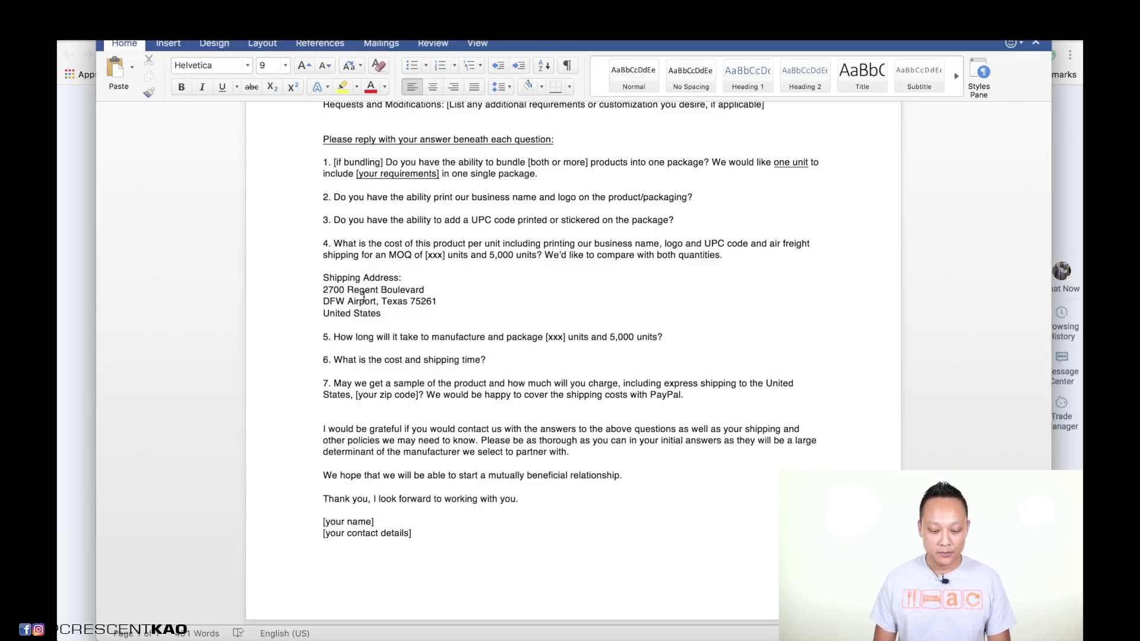
pyautogui.tripleClick(381, 313)
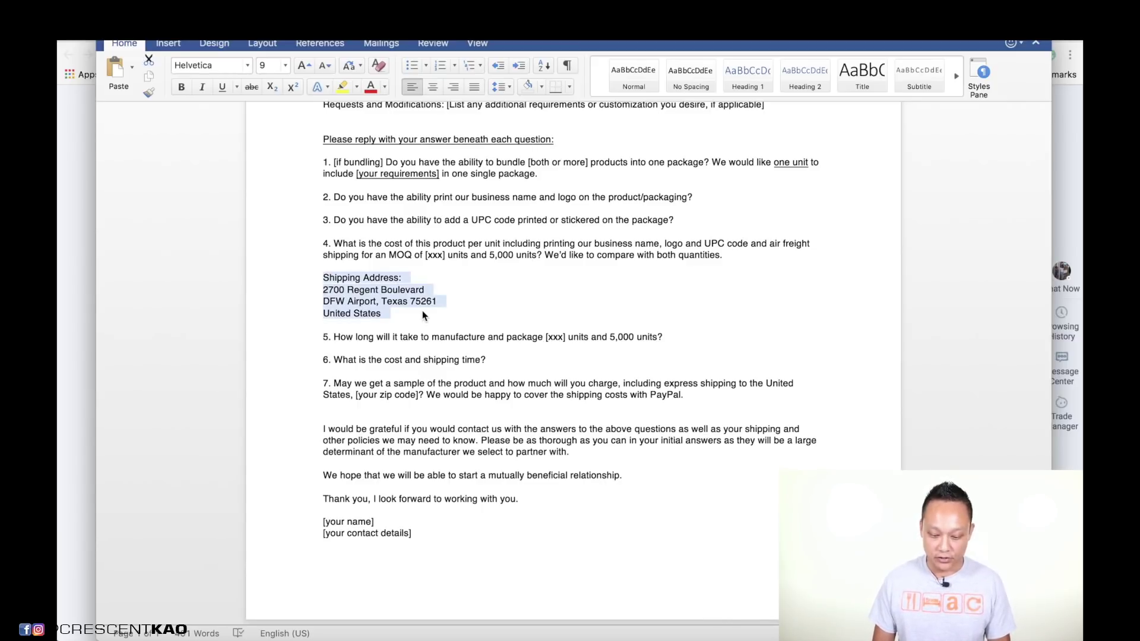
pyautogui.scroll(-1, 422, 311)
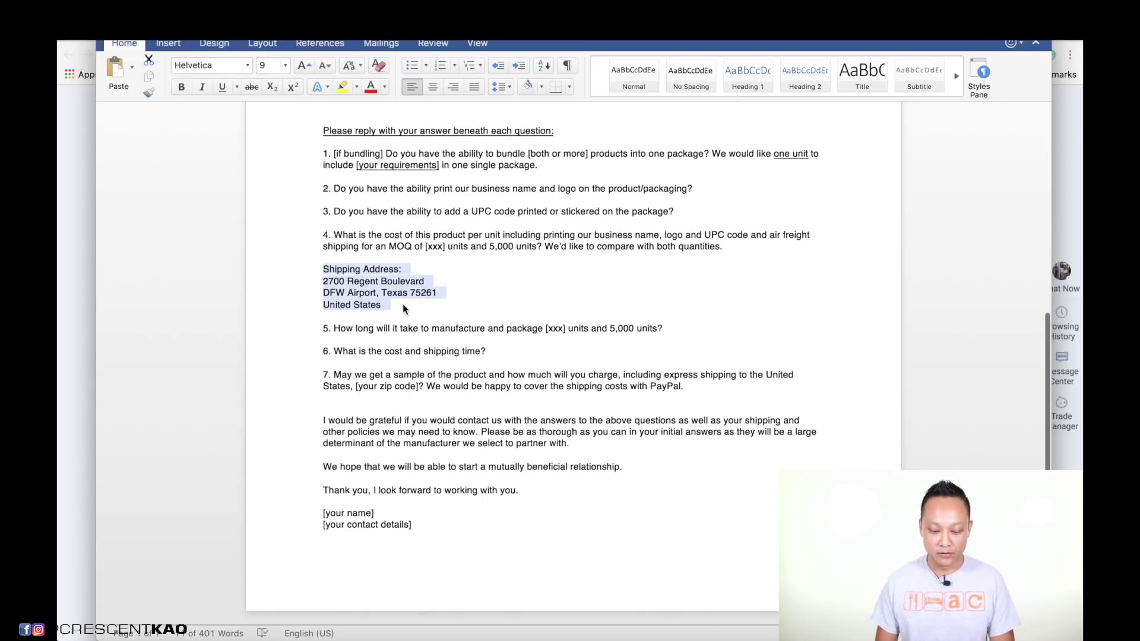
pyautogui.click(402, 304)
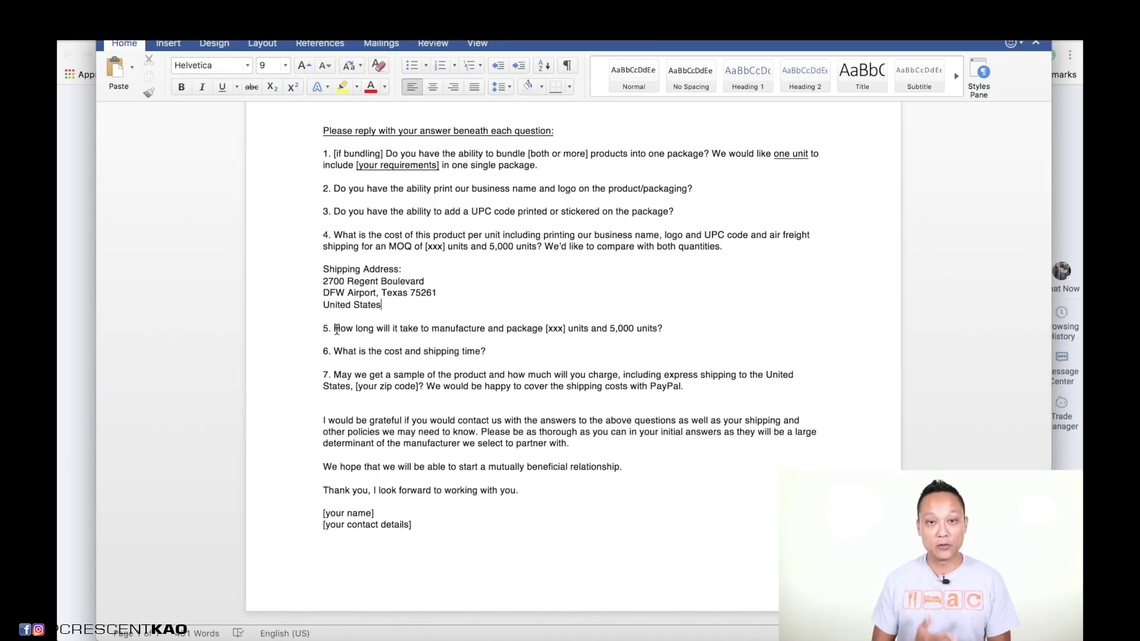
# Step: Highlight question 6 about the cost and shipping time and read on to the sample request in question 7
pyautogui.moveTo(335, 351); pyautogui.dragTo(508, 352)
pyautogui.click(508, 351)
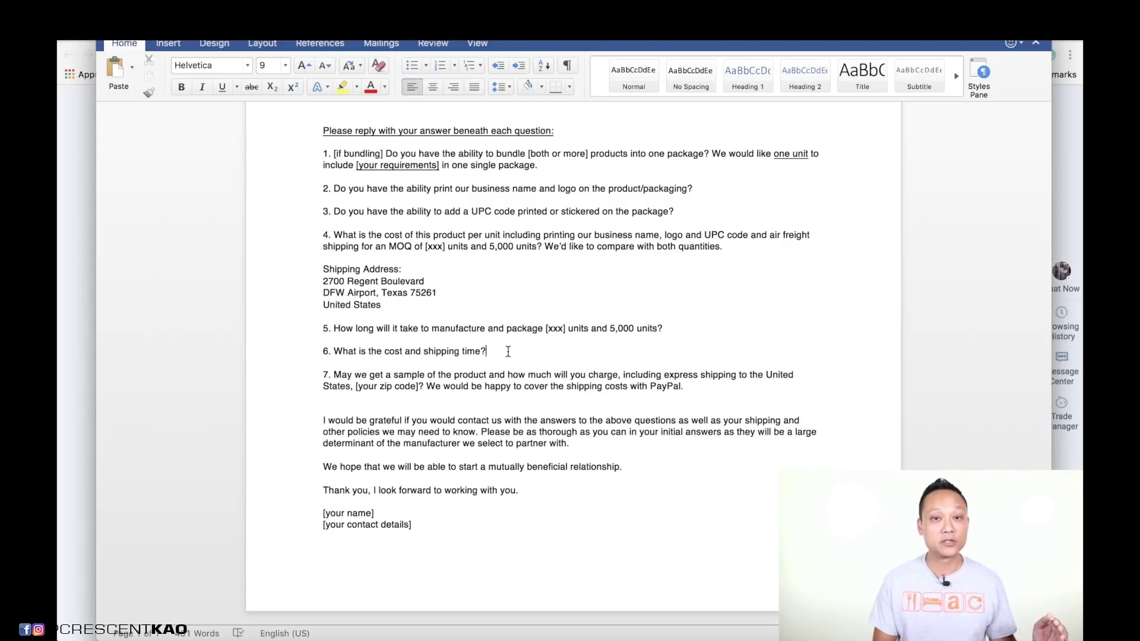
pyautogui.scroll(-1, 509, 351)
pyautogui.scroll(1, 509, 352)
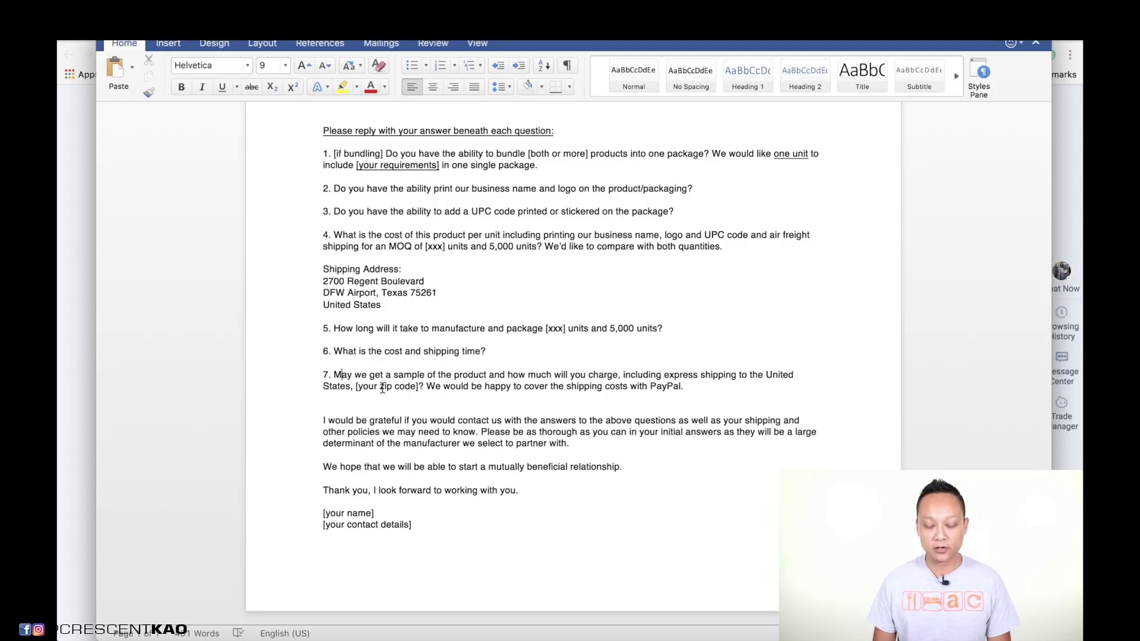
# Step: Highlight the PayPal shipping costs sentence in question 7 and "a mutually beneficial relationship" in the closing
pyautogui.moveTo(426, 387); pyautogui.dragTo(689, 387)
pyautogui.click(709, 387)
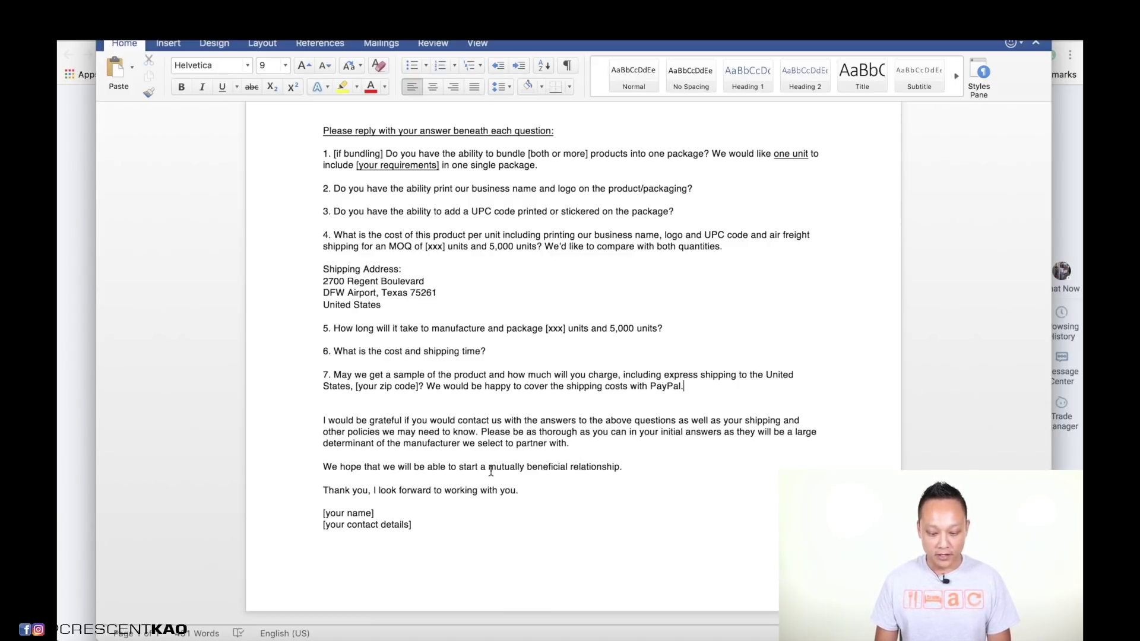
pyautogui.moveTo(482, 468); pyautogui.dragTo(618, 469)
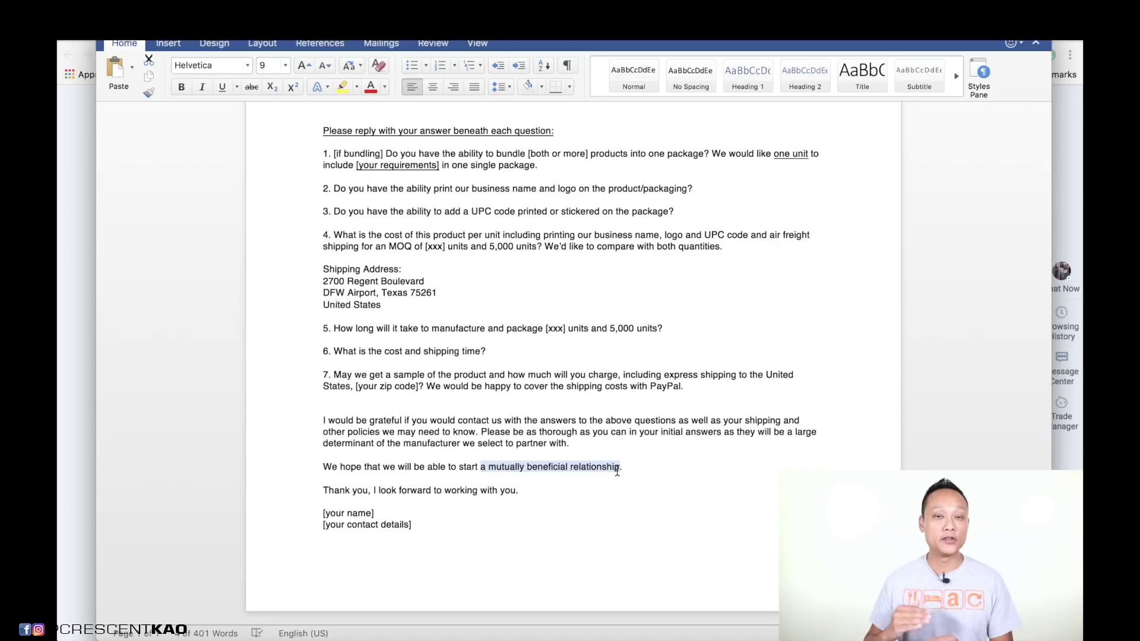
pyautogui.click(618, 471)
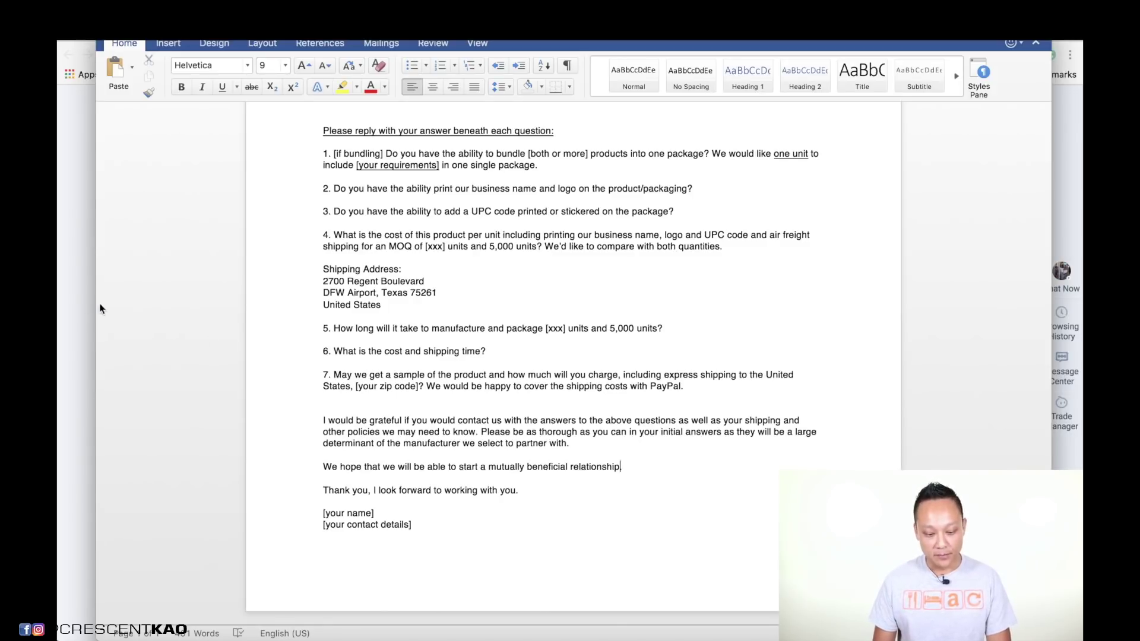
# Step: Switch back to Chrome and close the garlic press product page to return to the search results
pyautogui.click(70, 305)
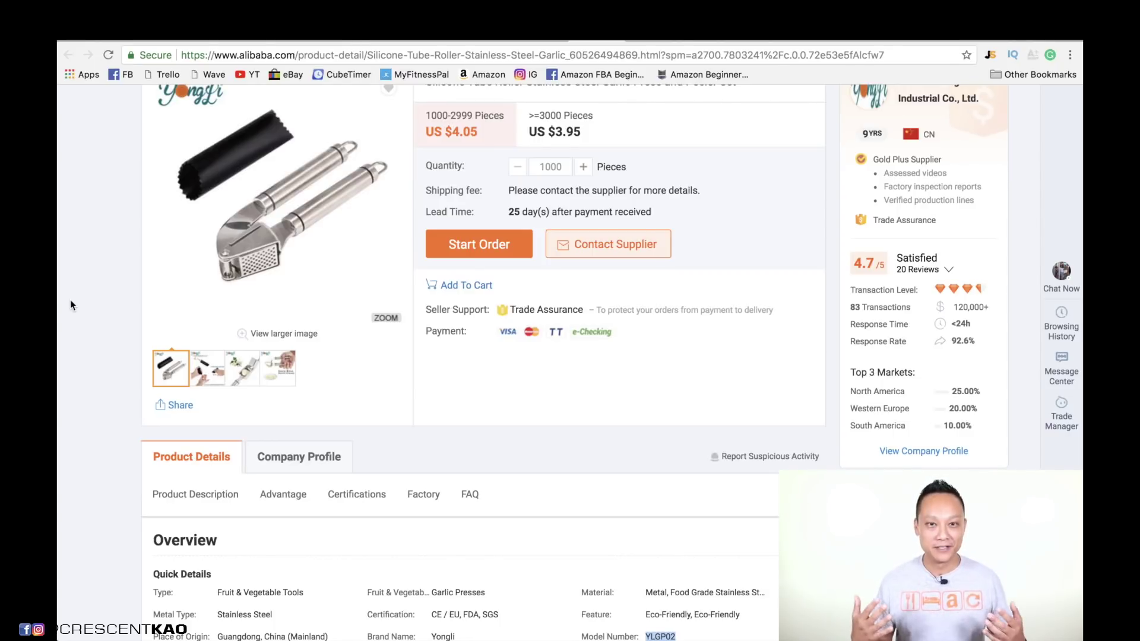
pyautogui.scroll(3, 713, 331)
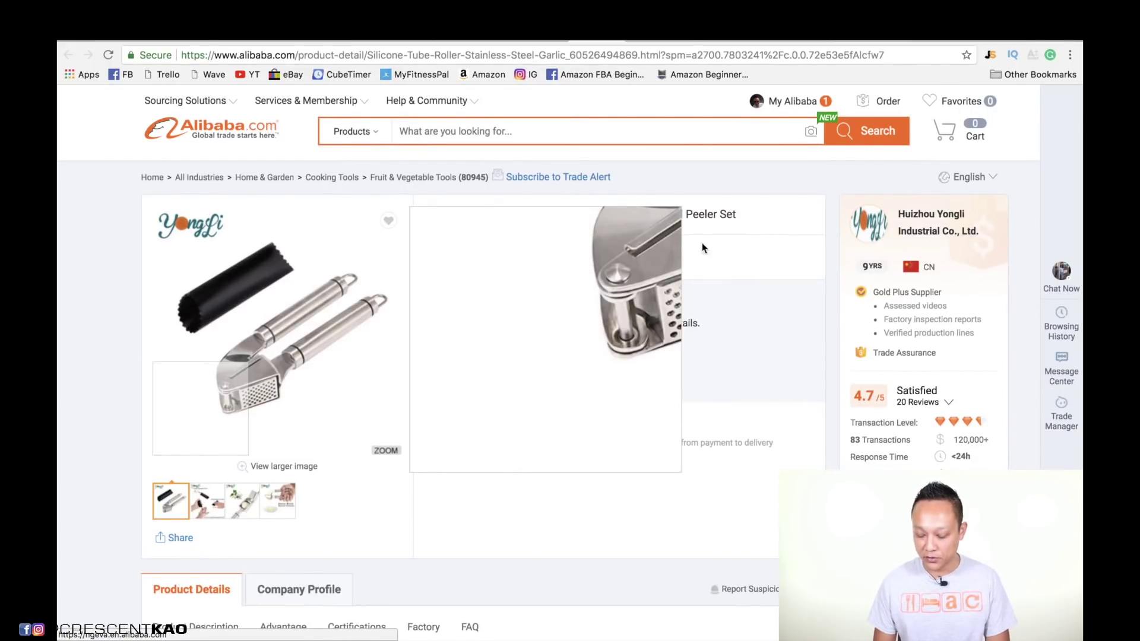
pyautogui.press('super+w')
# Step: Examine the garlic press listings, comparing prices, minimum orders, supplier years and response rates
pyautogui.scroll(1, 469, 249)
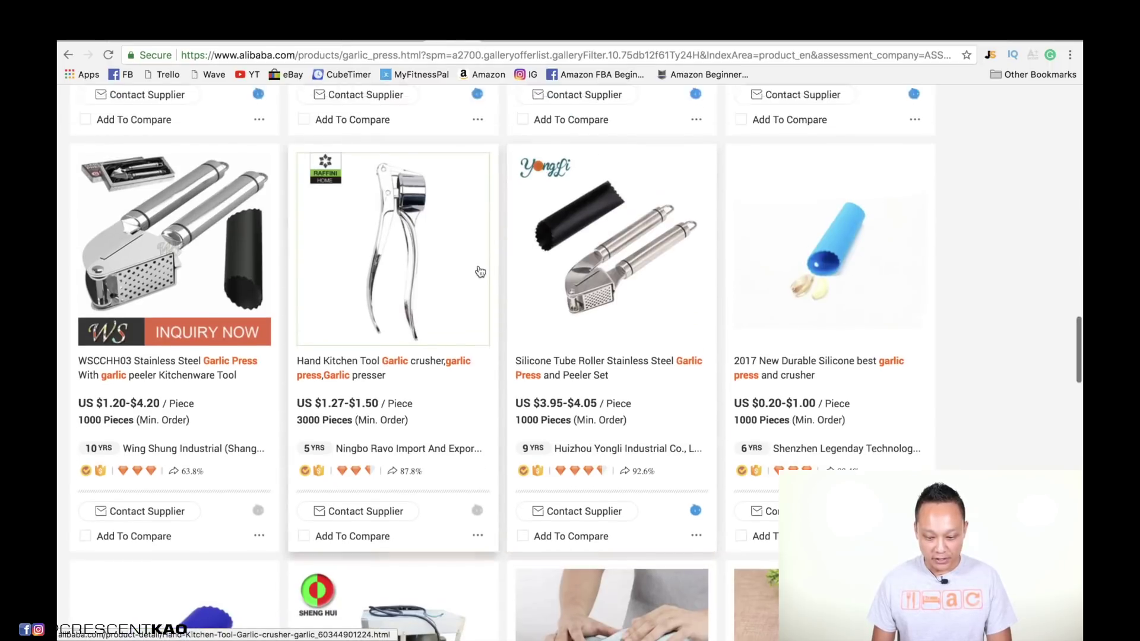
pyautogui.scroll(-3, 478, 269)
pyautogui.scroll(-3, 616, 289)
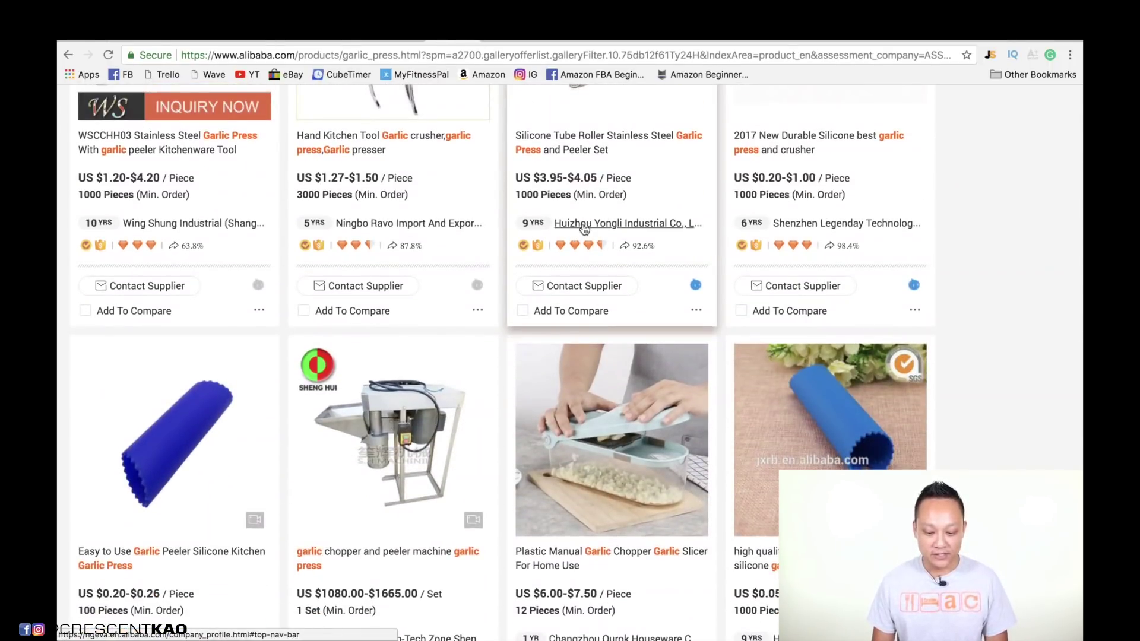
pyautogui.scroll(1, 594, 220)
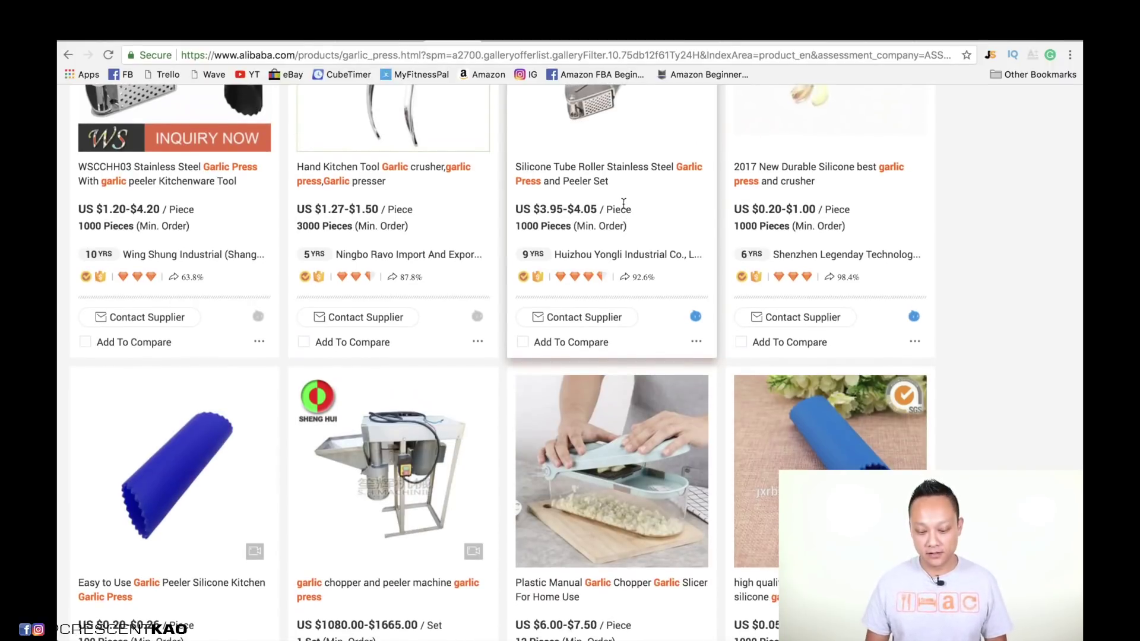
pyautogui.scroll(2, 623, 204)
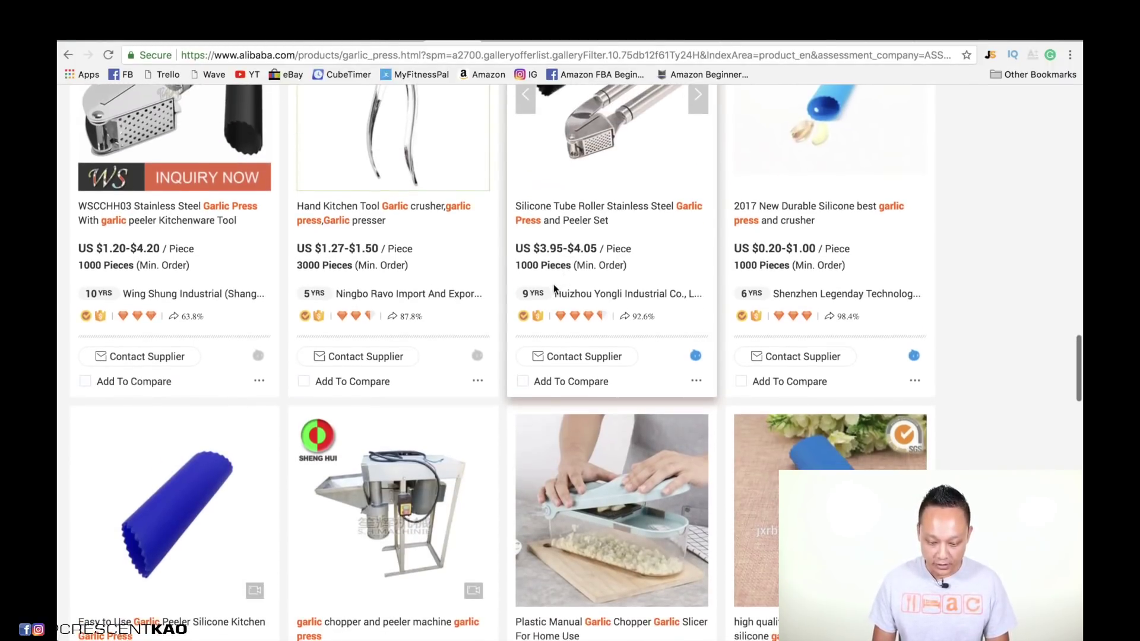
# Step: Look further through the garlic press listings, comparing the suppliers that can be contacted
pyautogui.scroll(-2, 637, 303)
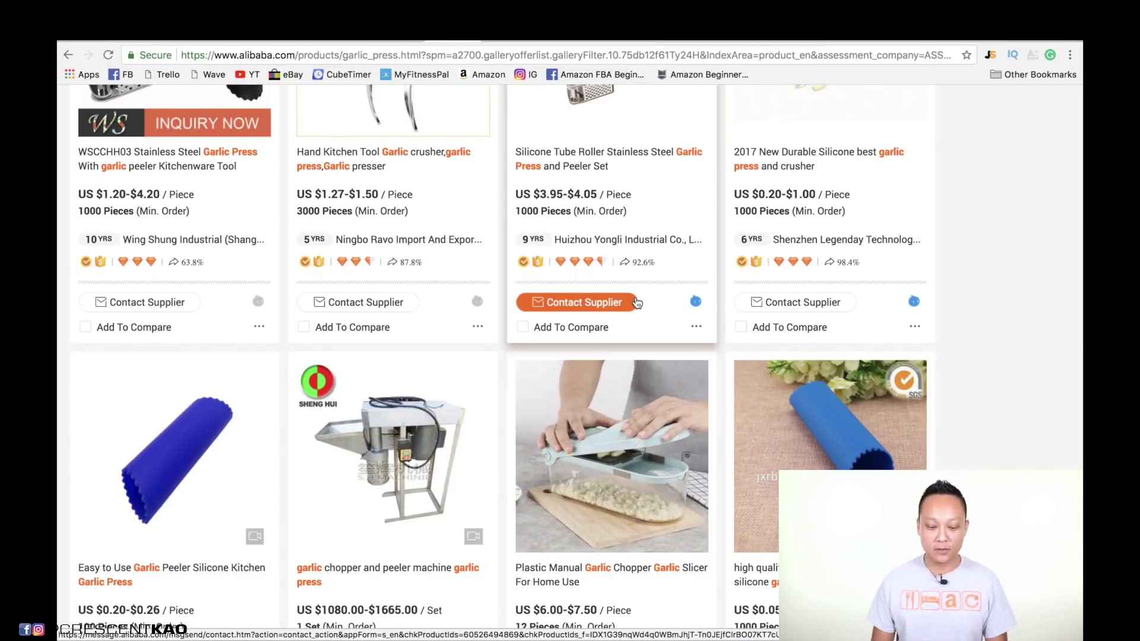
pyautogui.scroll(-3, 637, 303)
pyautogui.scroll(-2, 637, 302)
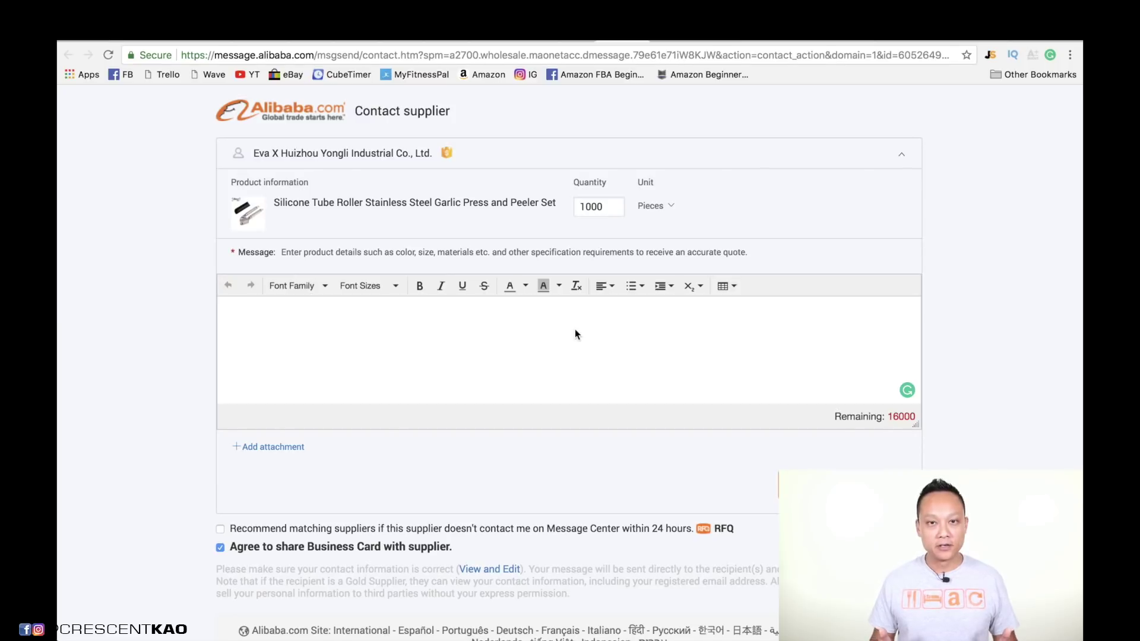
# Step: Copy the whole email template from the Word document and paste it into the message of the Alibaba supplier contact form in Chrome
pyautogui.press('super+Tab')
pyautogui.moveTo(323, 232); pyautogui.dragTo(533, 532)
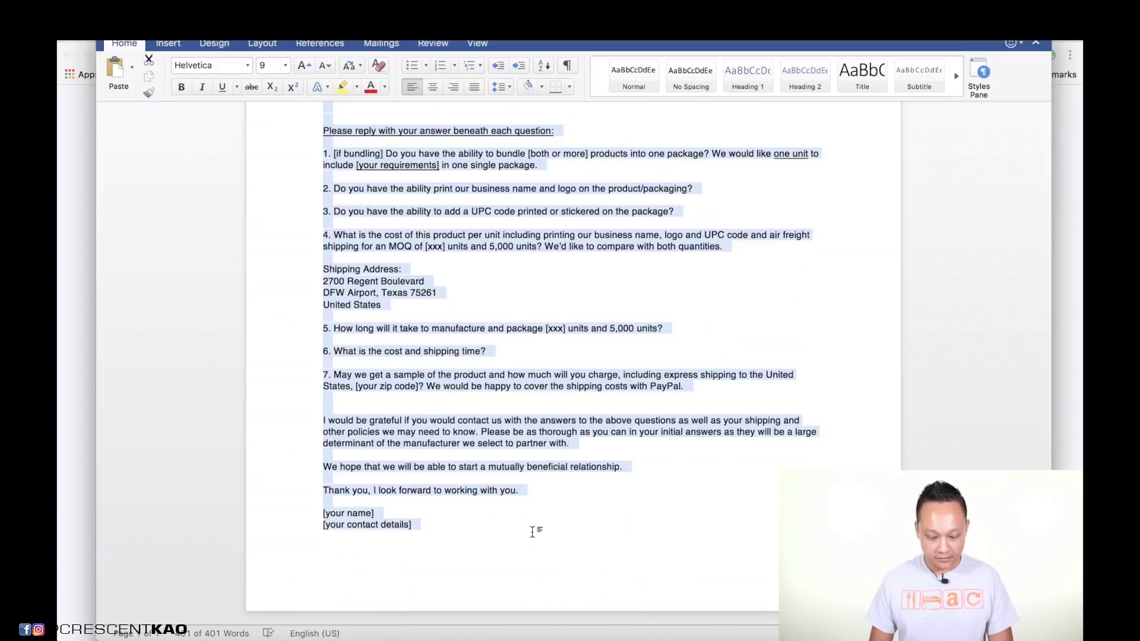
pyautogui.press('super+c')
pyautogui.press('super+Tab')
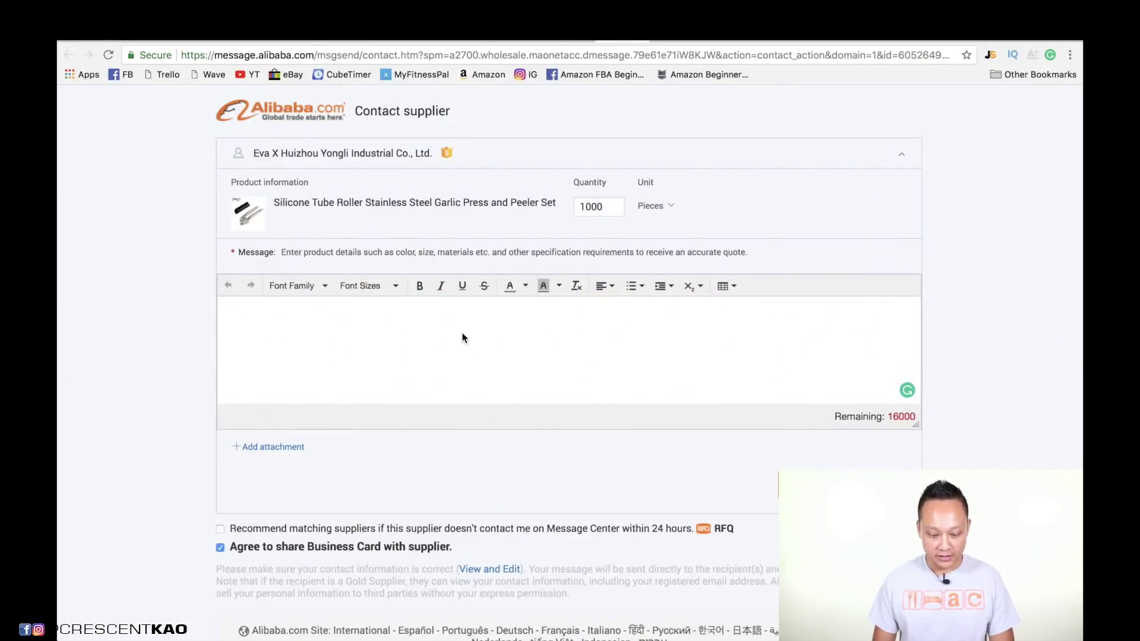
pyautogui.press('super+v')
pyautogui.scroll(-1, 517, 338)
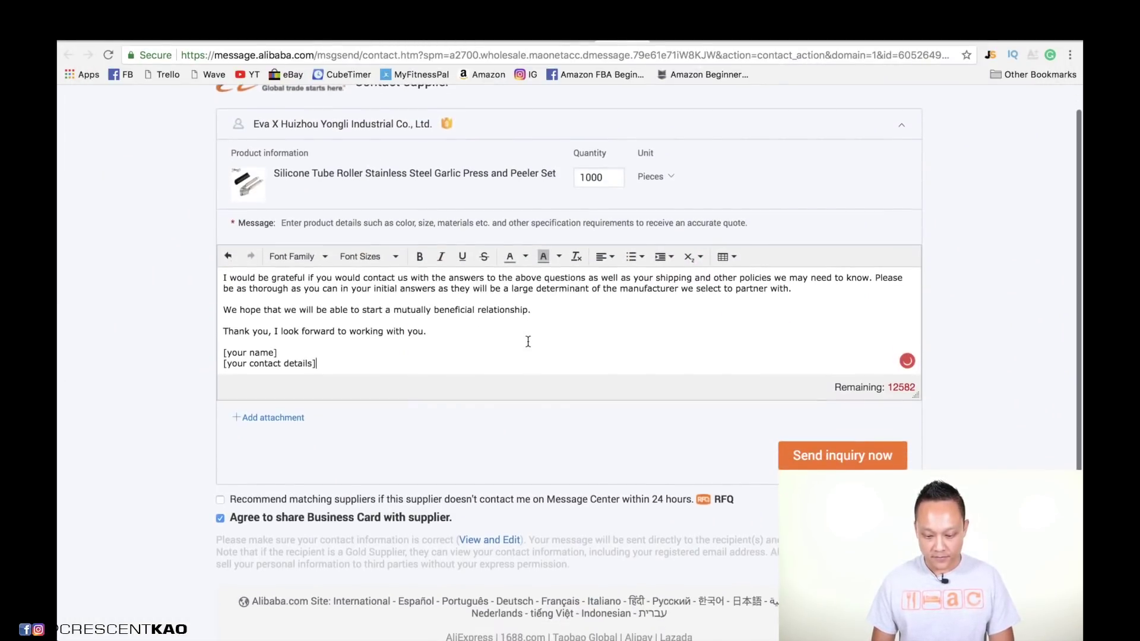
# Step: Set the inquiry quantity for the garlic press and peeler set to 500 pieces and review the rest of the form
pyautogui.doubleClick(593, 178)
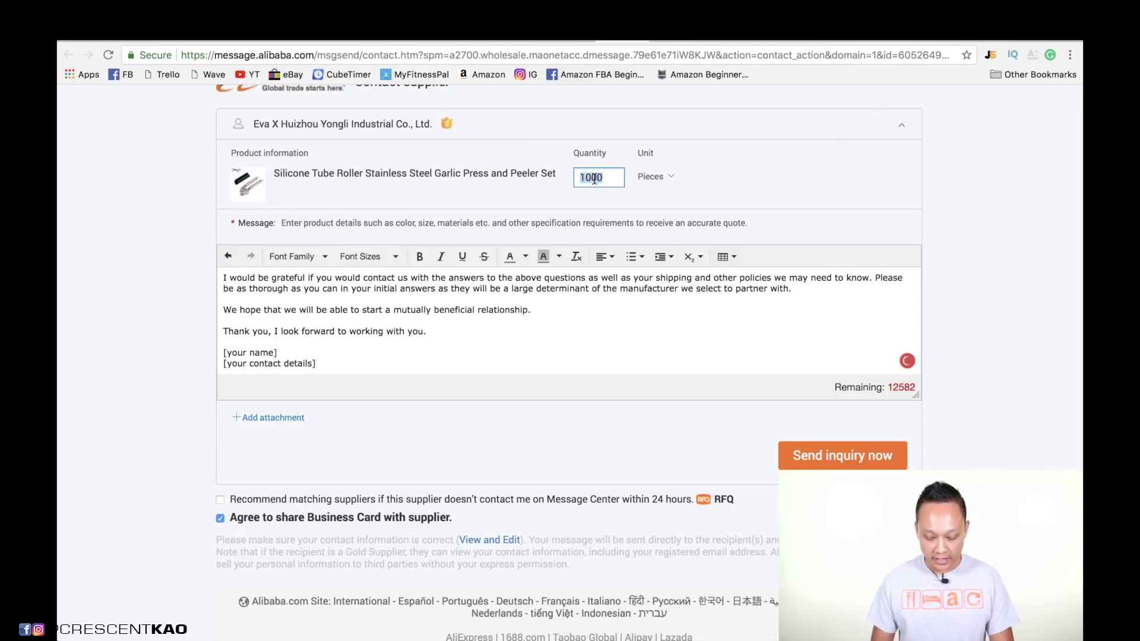
pyautogui.write('500')
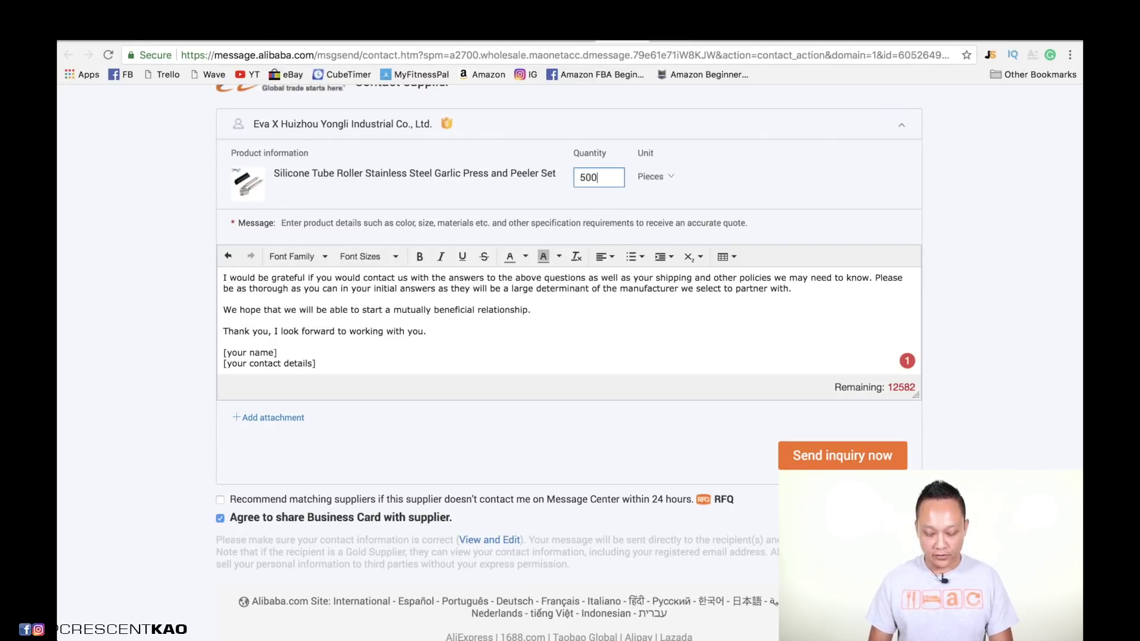
pyautogui.scroll(-3, 653, 404)
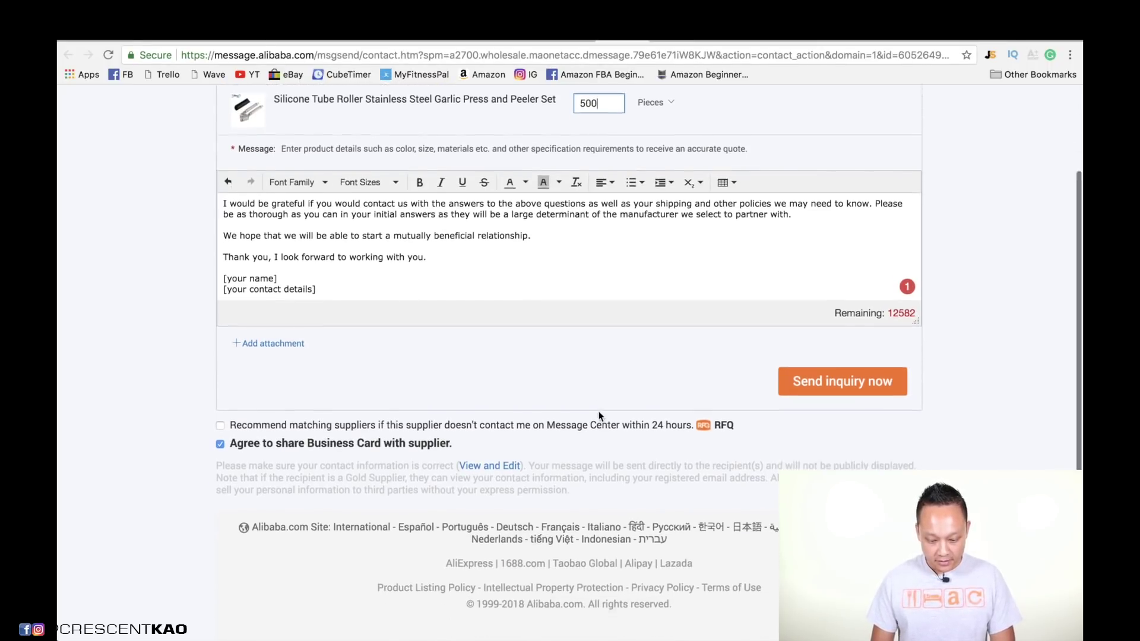